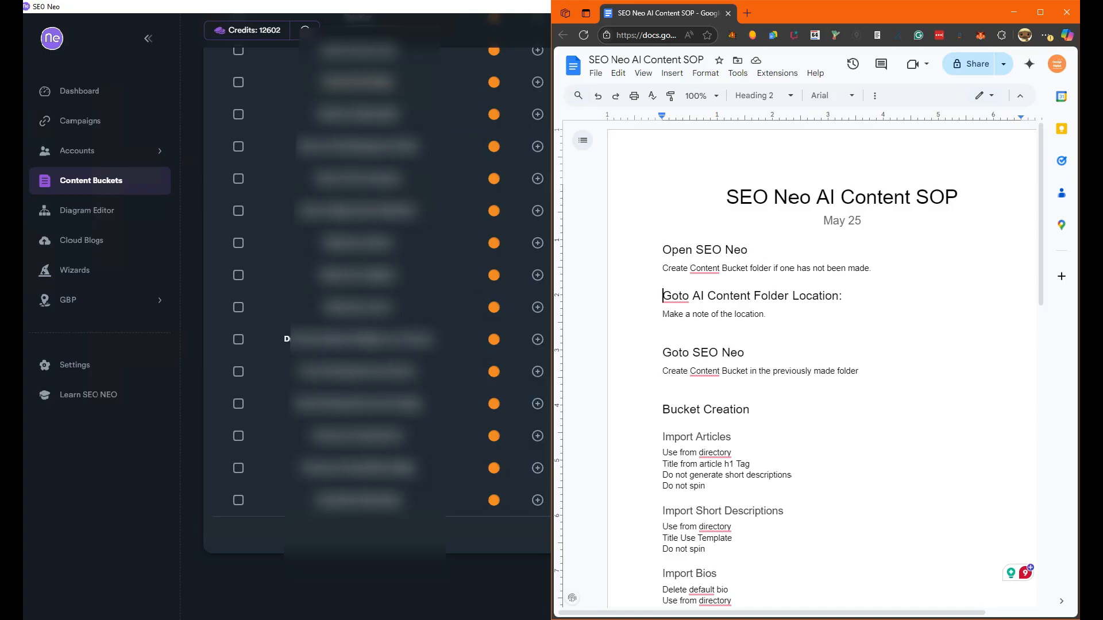
# Create a new content bucket named Testing AI
pyautogui.hotkey('alt', 'Tab')
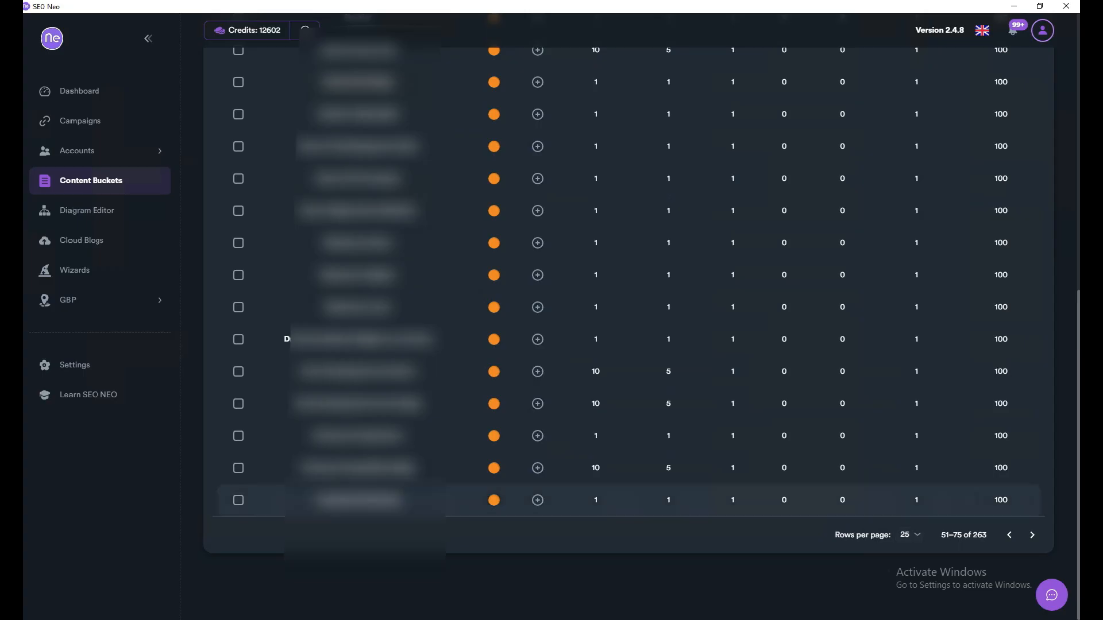
pyautogui.scroll(10, 997, 398)
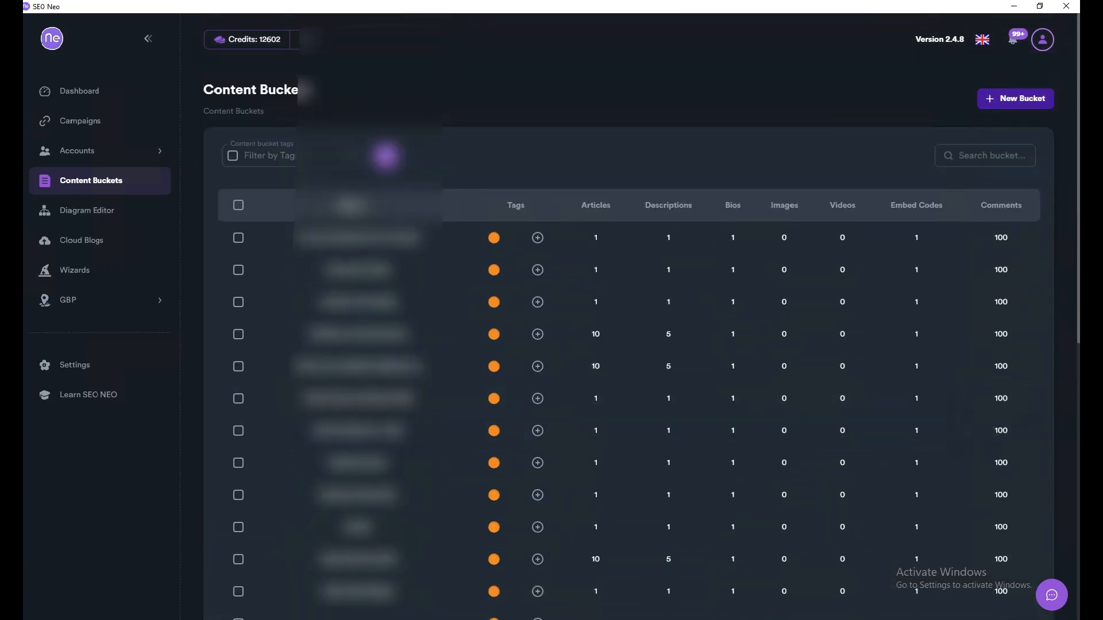
pyautogui.click(1015, 98)
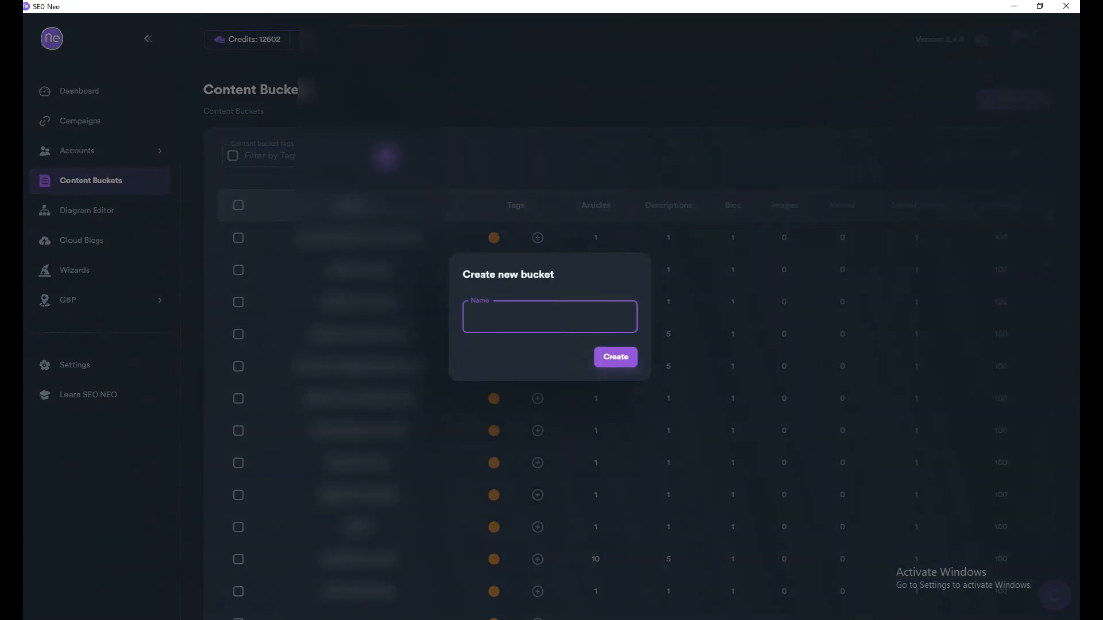
pyautogui.write('Testins AI')
pyautogui.press('BackSpace')
pyautogui.write('g AI')
pyautogui.press('Return')
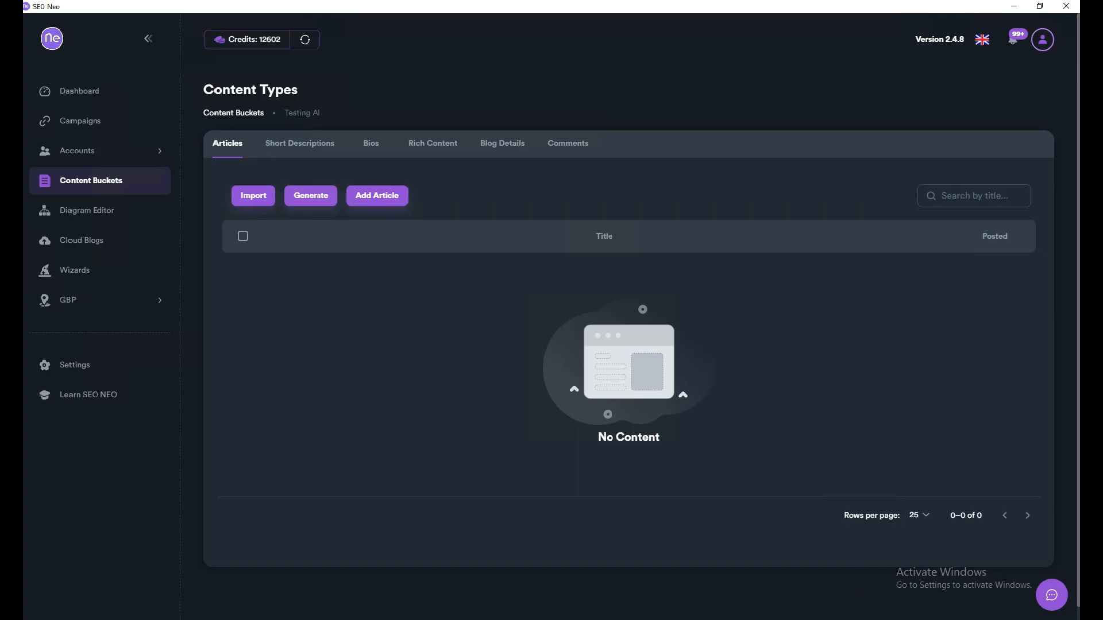
# Import articles from a directory, selecting the Content-23May2025 folder inside content-bucket on the Desktop
pyautogui.click(253, 195)
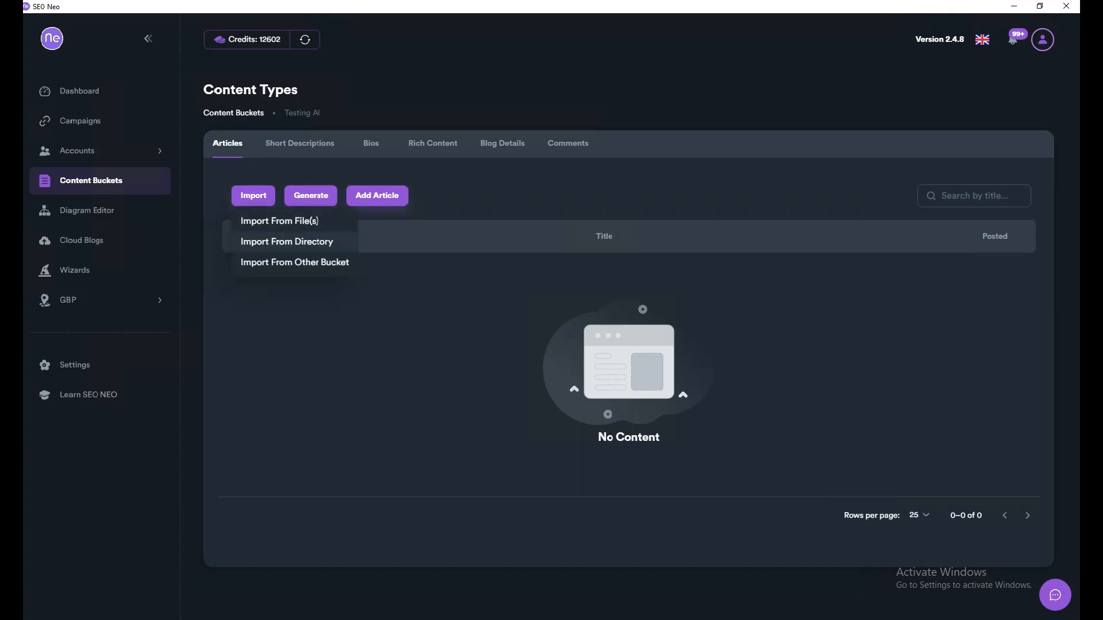
pyautogui.click(315, 242)
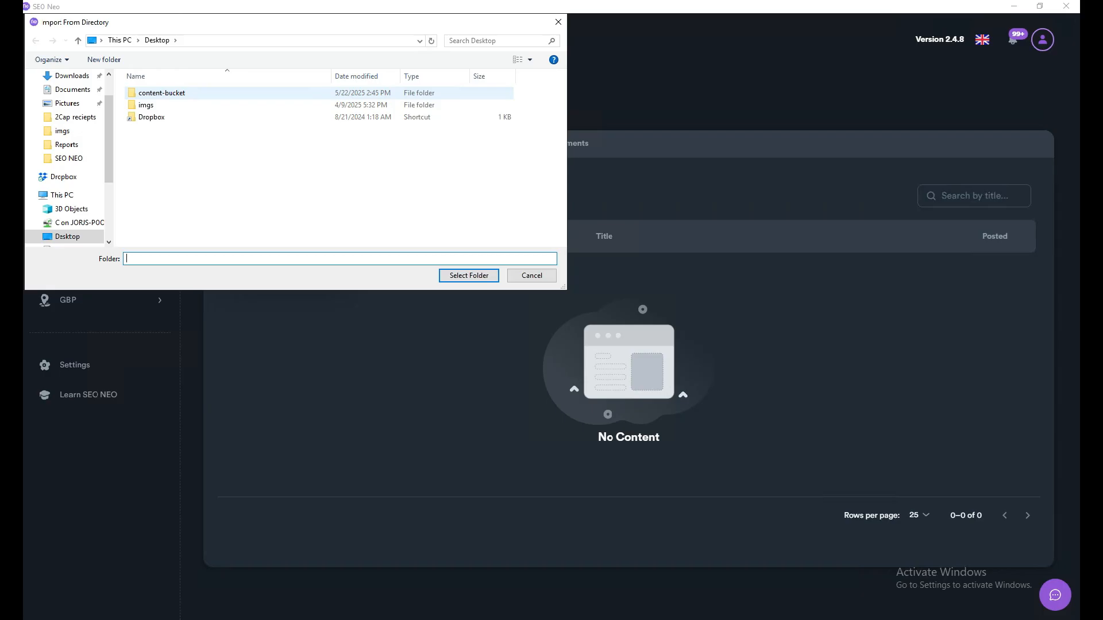
pyautogui.doubleClick(162, 93)
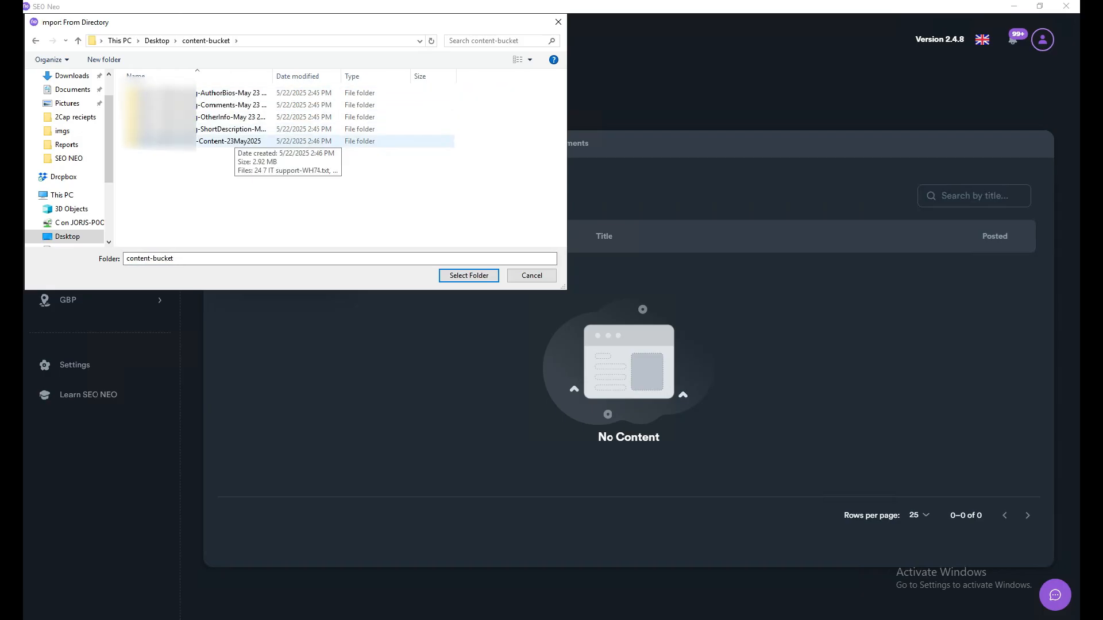
pyautogui.doubleClick(230, 141)
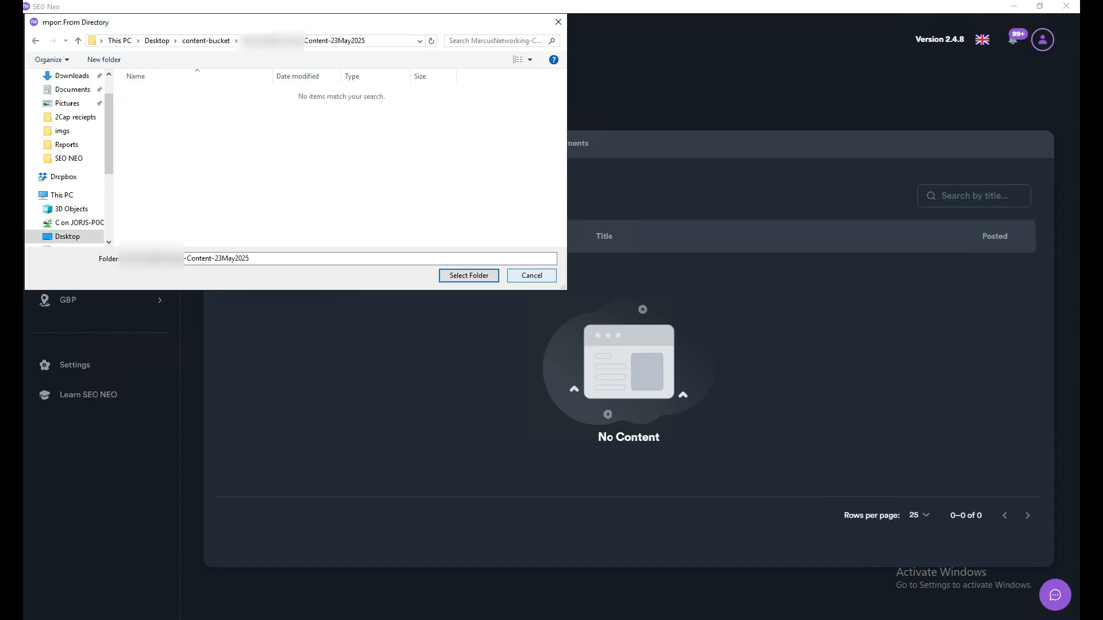
pyautogui.click(469, 275)
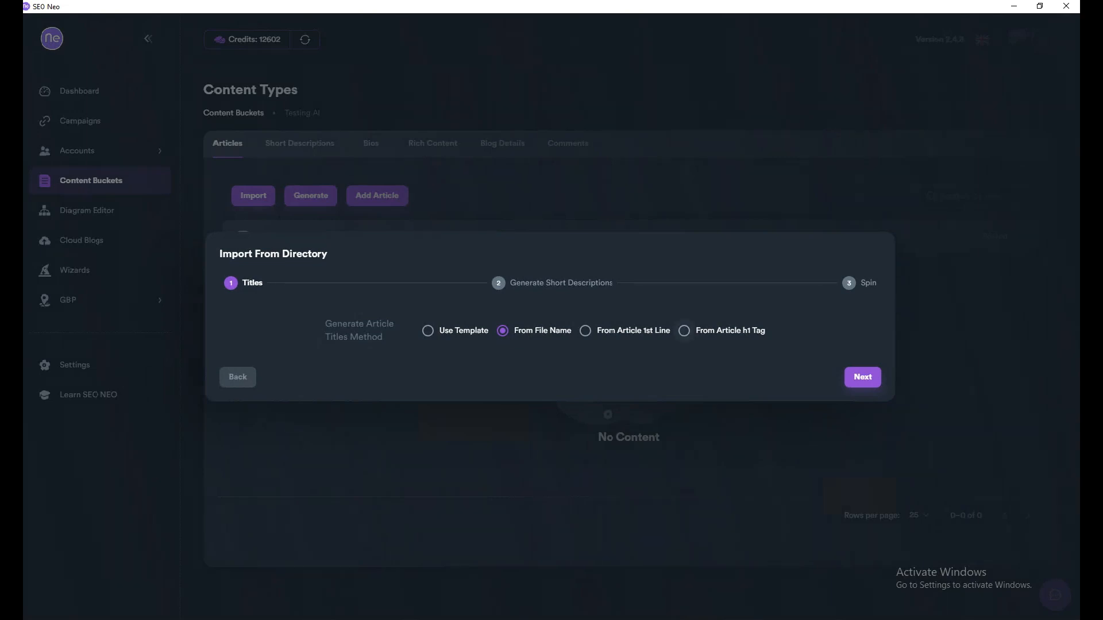
# Set article titles to come from the h1 tag, skip generating short descriptions, keep Don't Spin, and finish
pyautogui.click(684, 330)
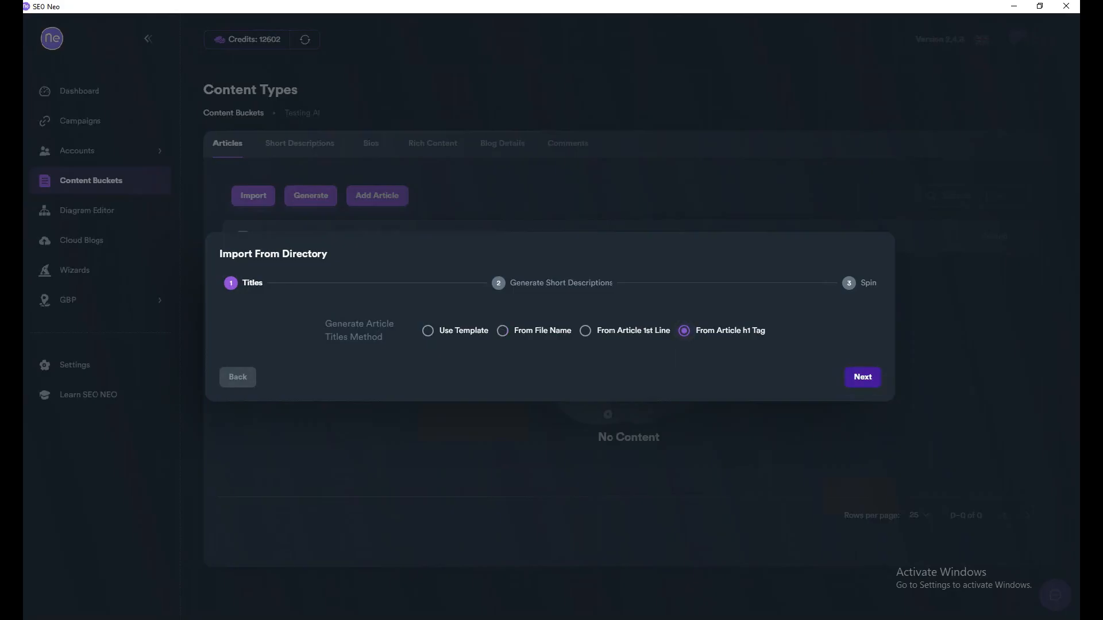
pyautogui.click(863, 377)
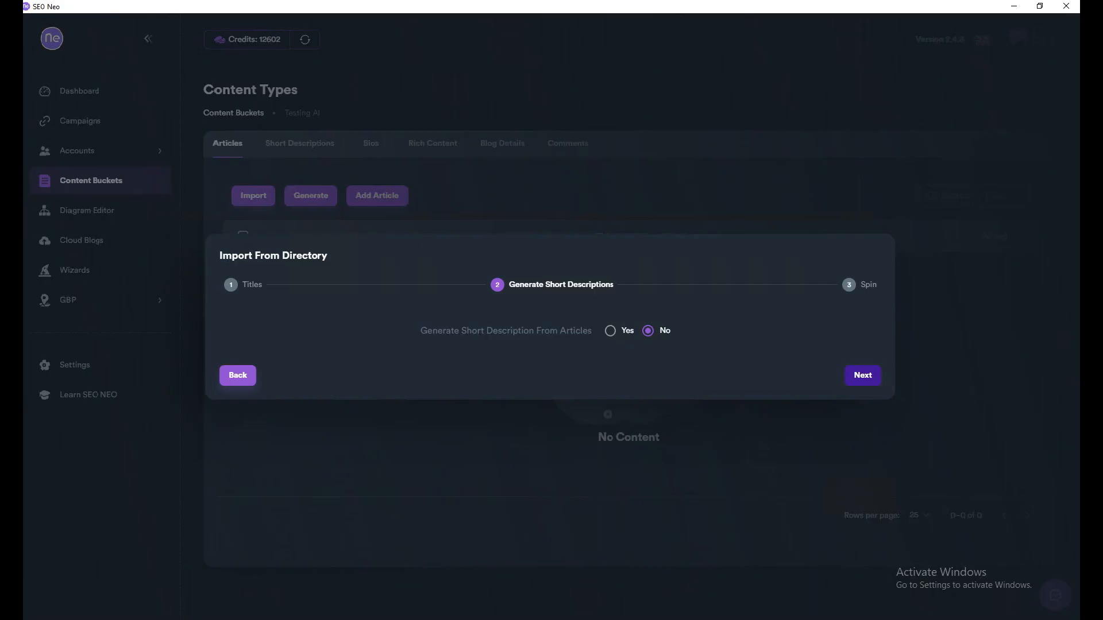
pyautogui.click(862, 375)
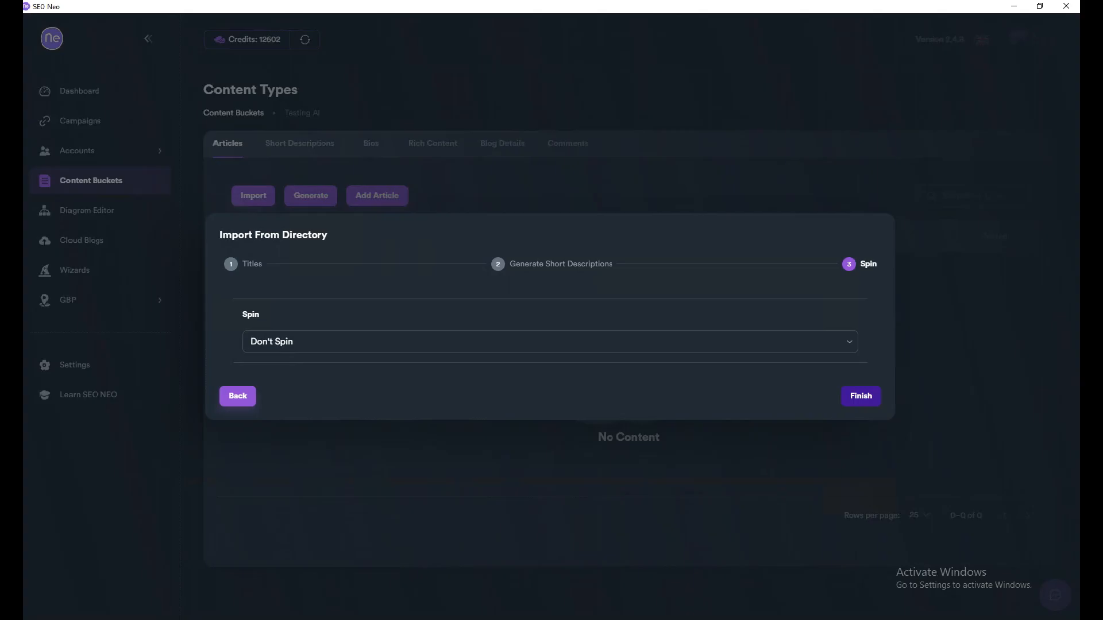
pyautogui.click(861, 395)
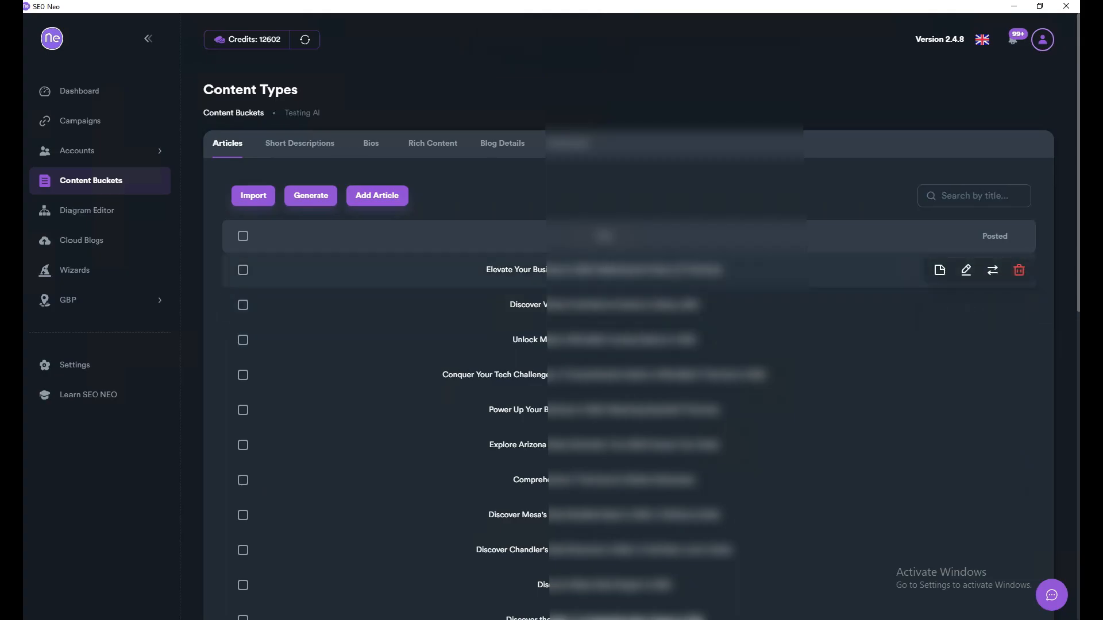
# Review the imported article list and open the first article's editor to inspect its content before going back
pyautogui.scroll(-10, 632, 308)
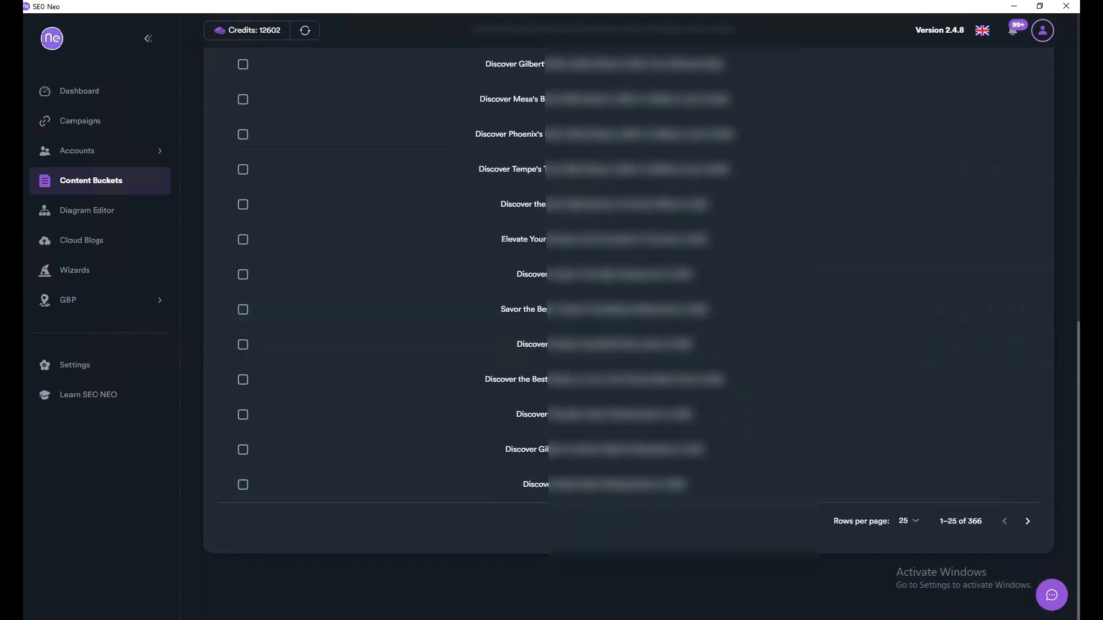
pyautogui.scroll(10, 632, 437)
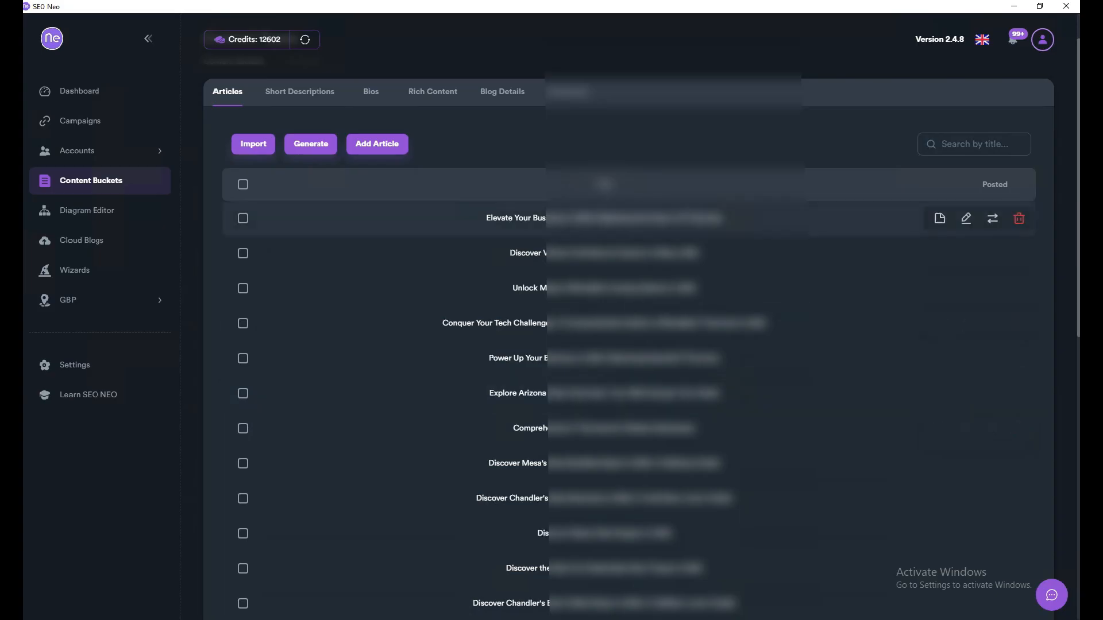
pyautogui.click(966, 220)
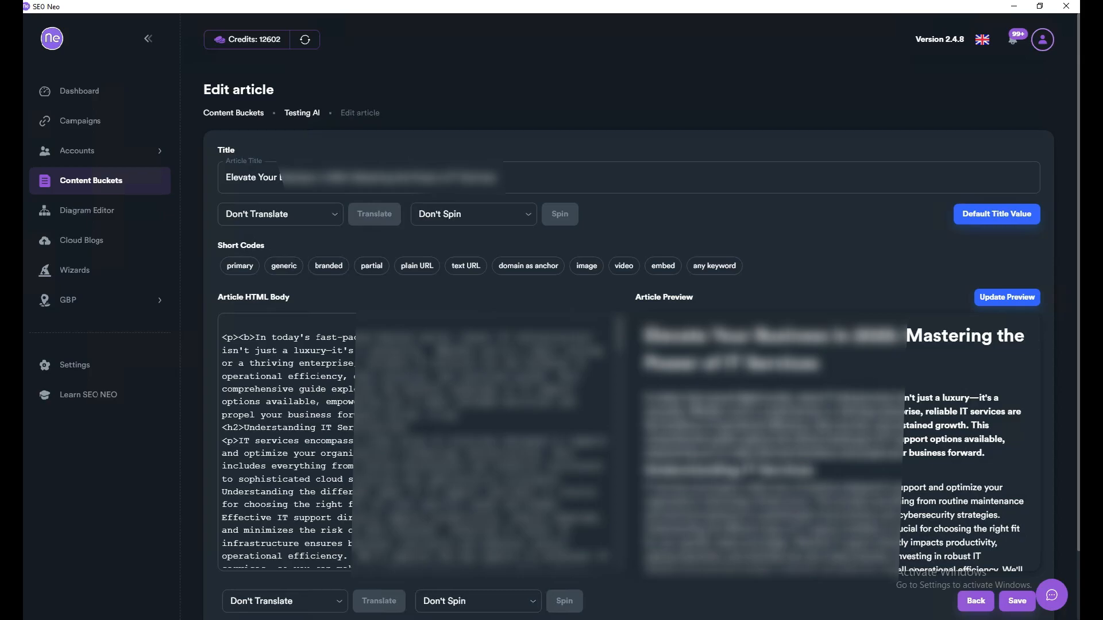
pyautogui.scroll(-10, 839, 443)
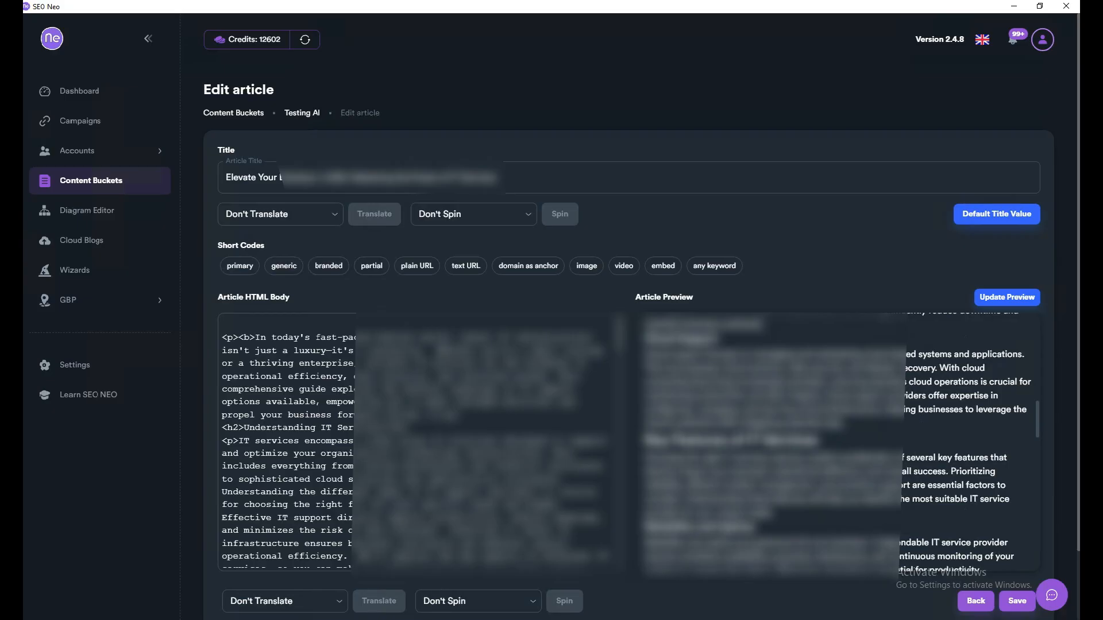
pyautogui.click(976, 601)
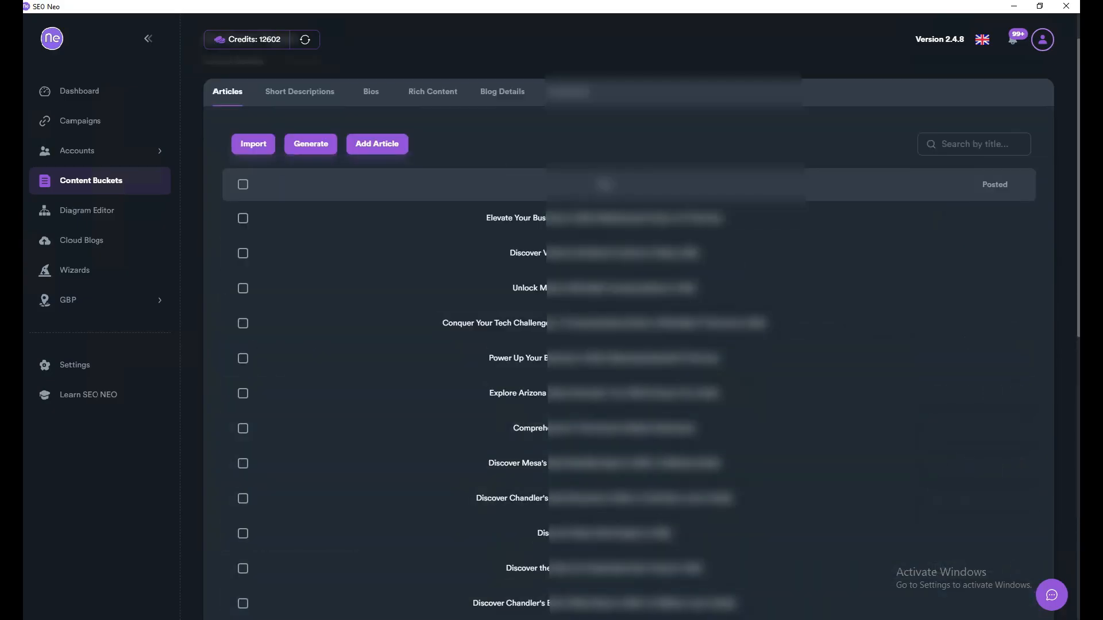
# Import short descriptions from a directory, selecting the ShortDescription folder inside content-bucket
pyautogui.click(300, 92)
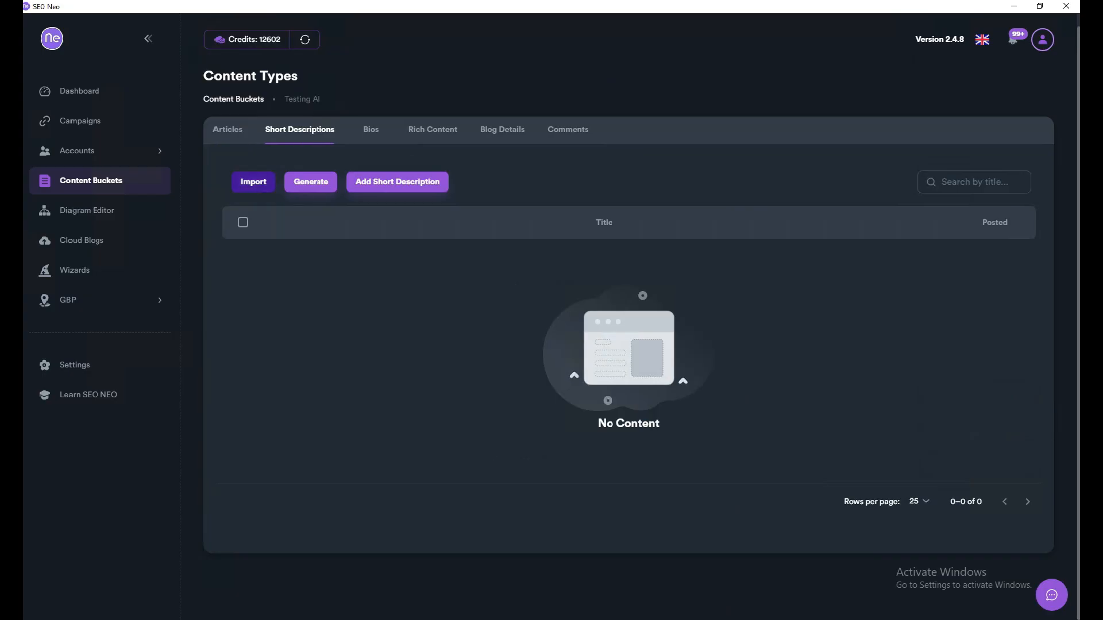
pyautogui.click(254, 181)
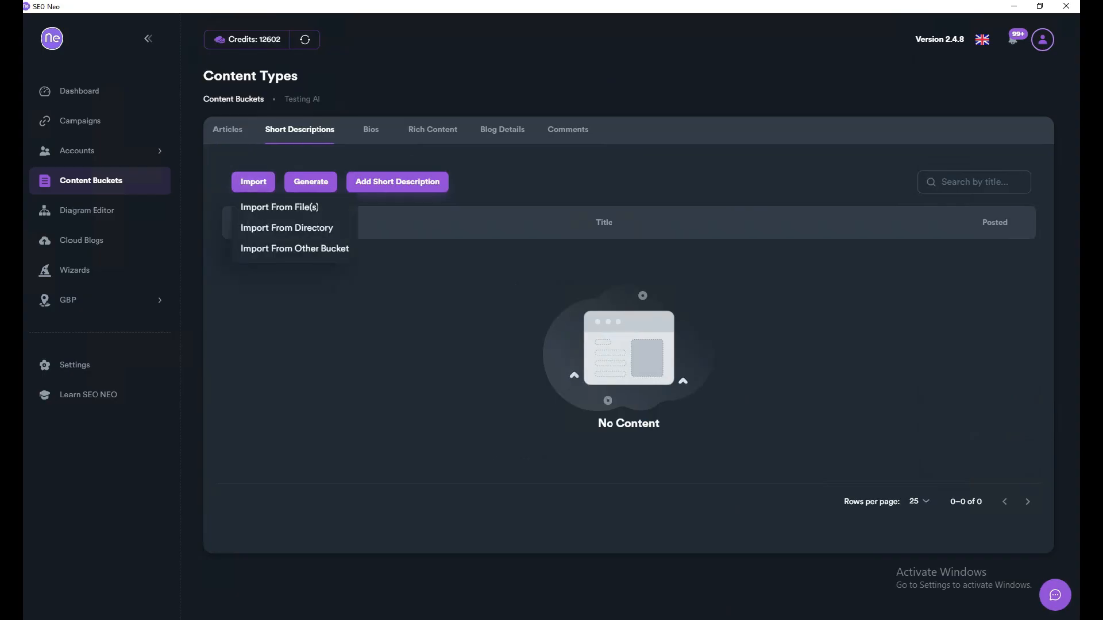
pyautogui.click(287, 227)
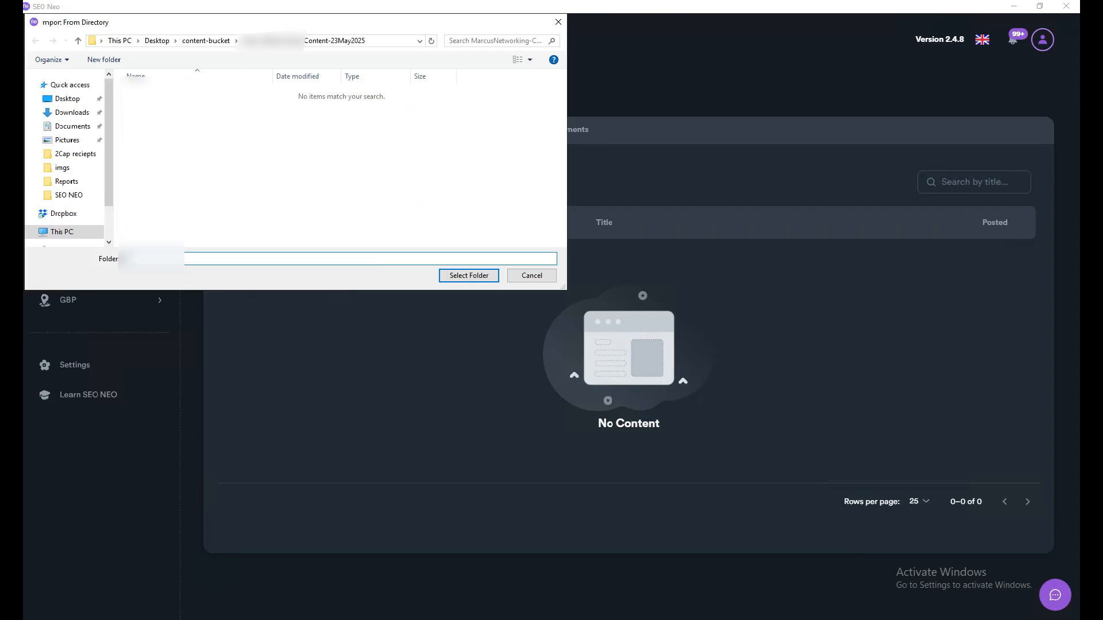
pyautogui.click(206, 40)
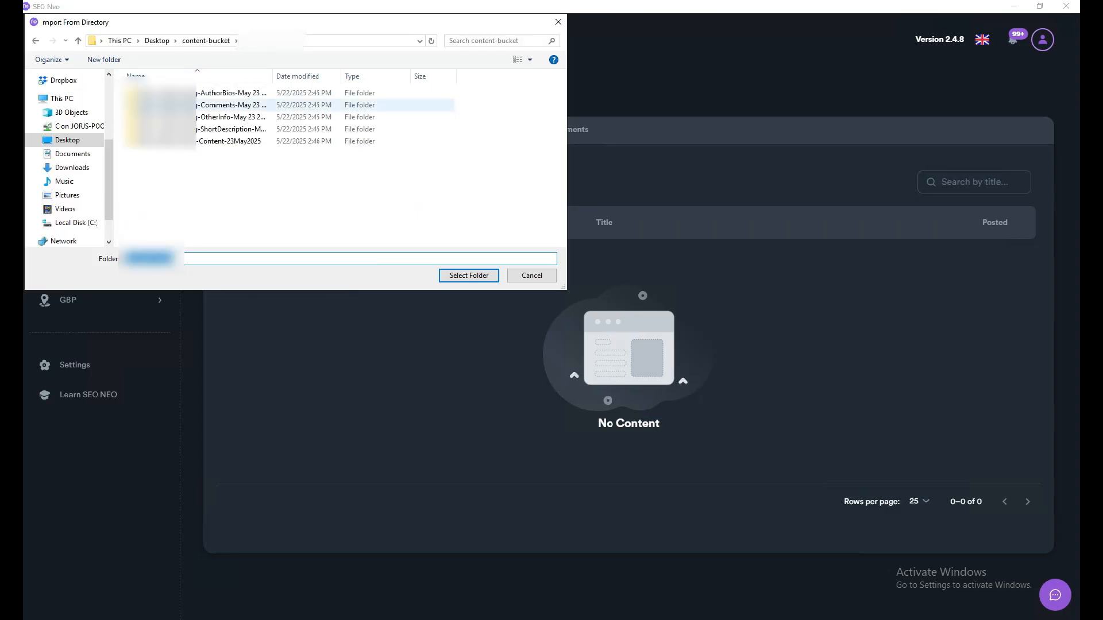
pyautogui.click(232, 129)
pyautogui.click(469, 275)
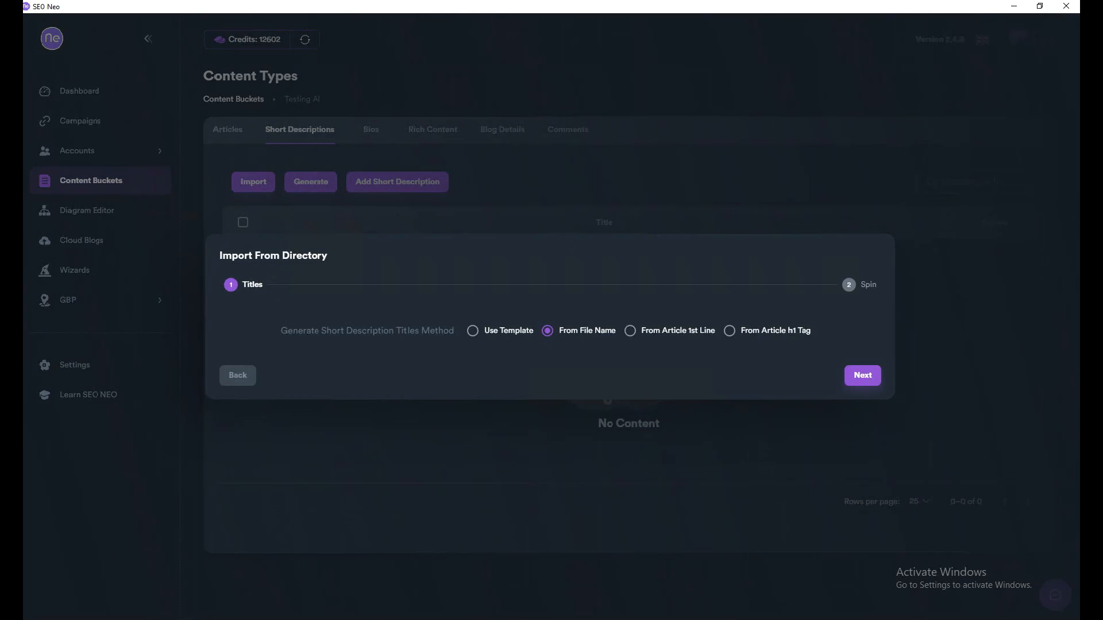
# Set short description titles to Use Template, keep Don't Spin, and finish the import
pyautogui.click(473, 331)
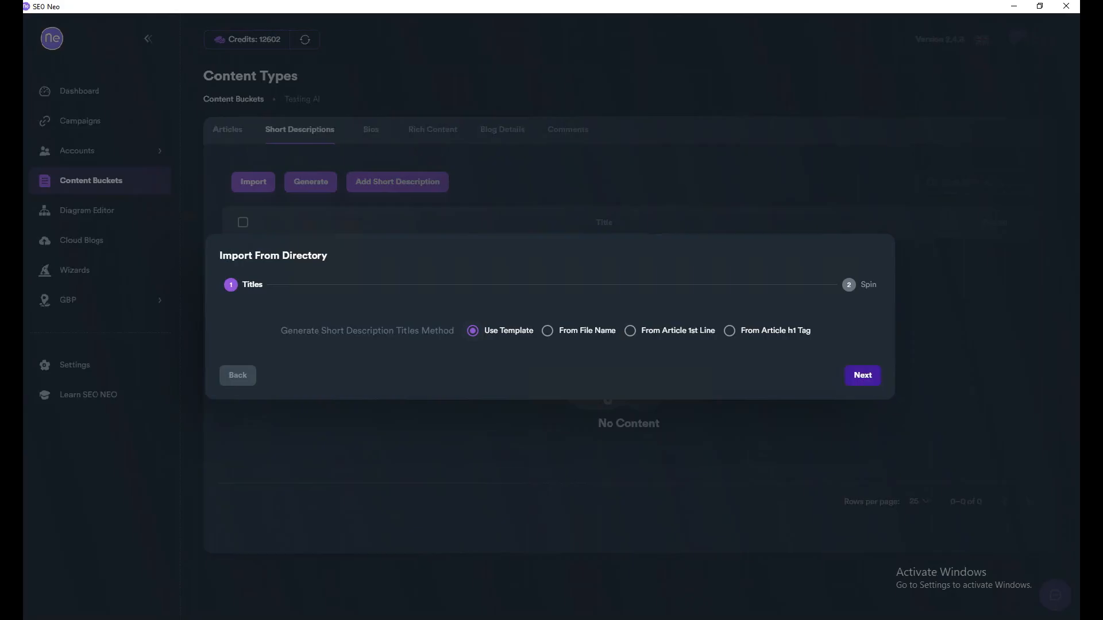
pyautogui.click(862, 375)
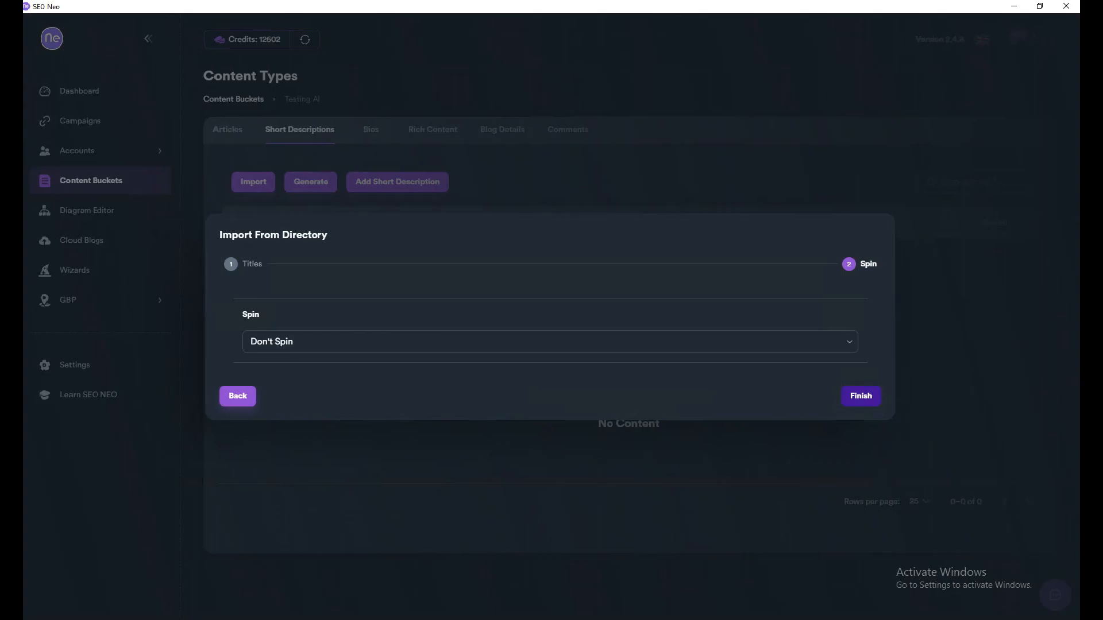
pyautogui.click(861, 396)
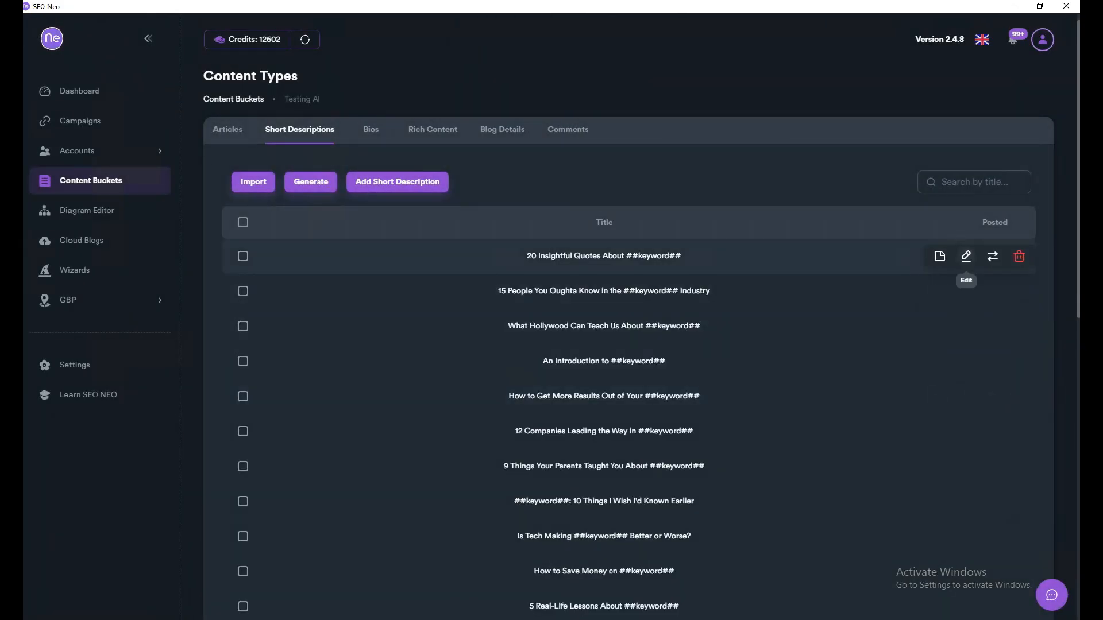
# Inspect the first short description's spintax body and browse the imported short descriptions list
pyautogui.click(967, 256)
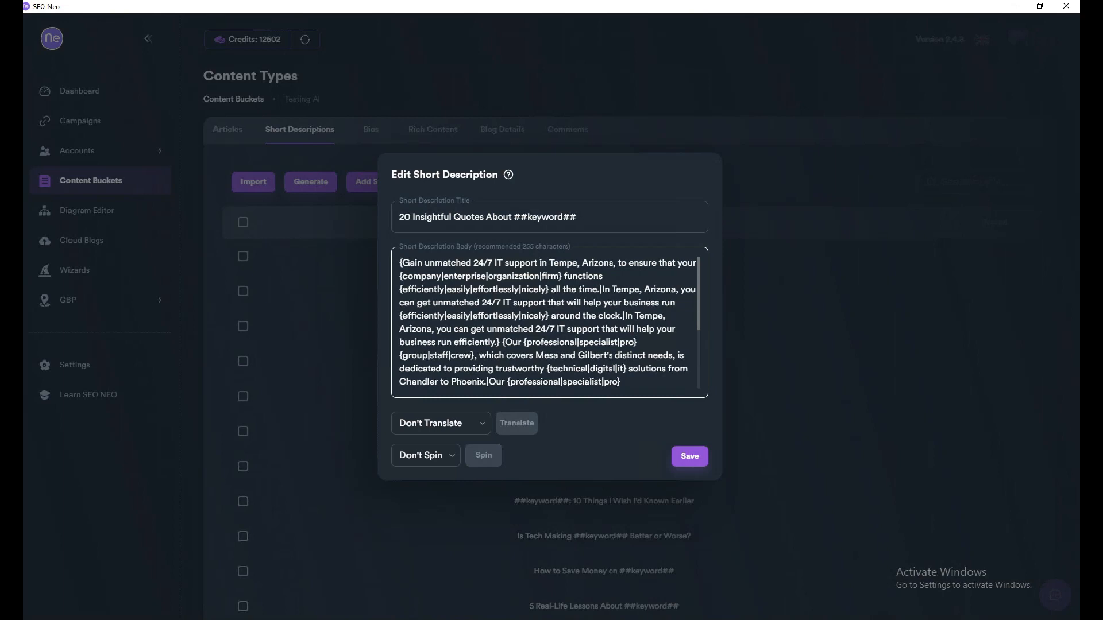
pyautogui.click(400, 263)
pyautogui.moveTo(471, 263); pyautogui.dragTo(410, 264)
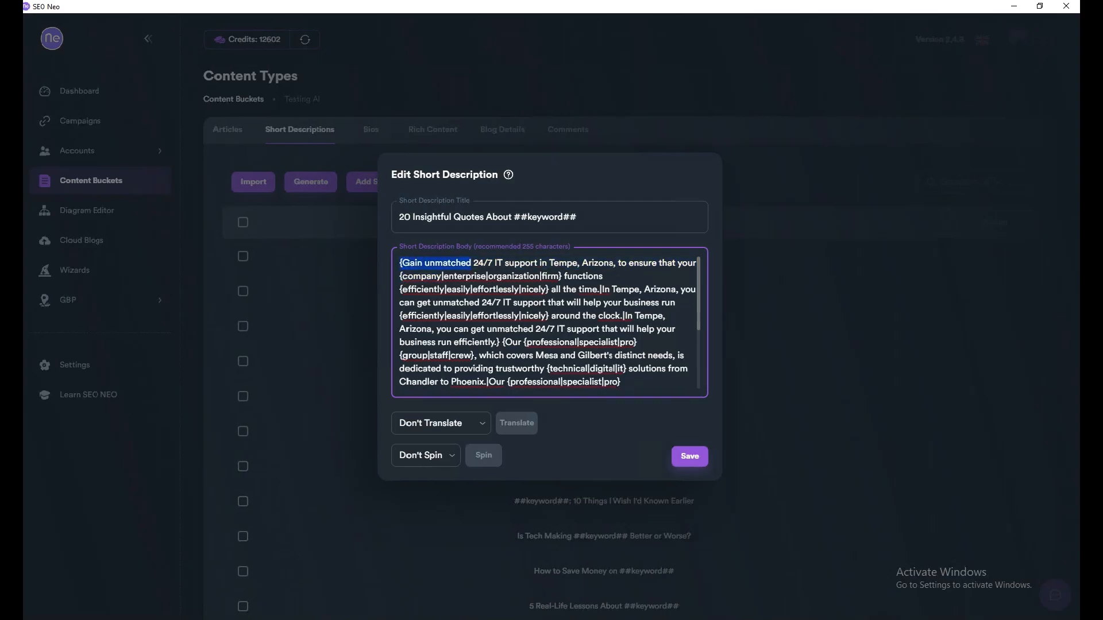
pyautogui.click(816, 432)
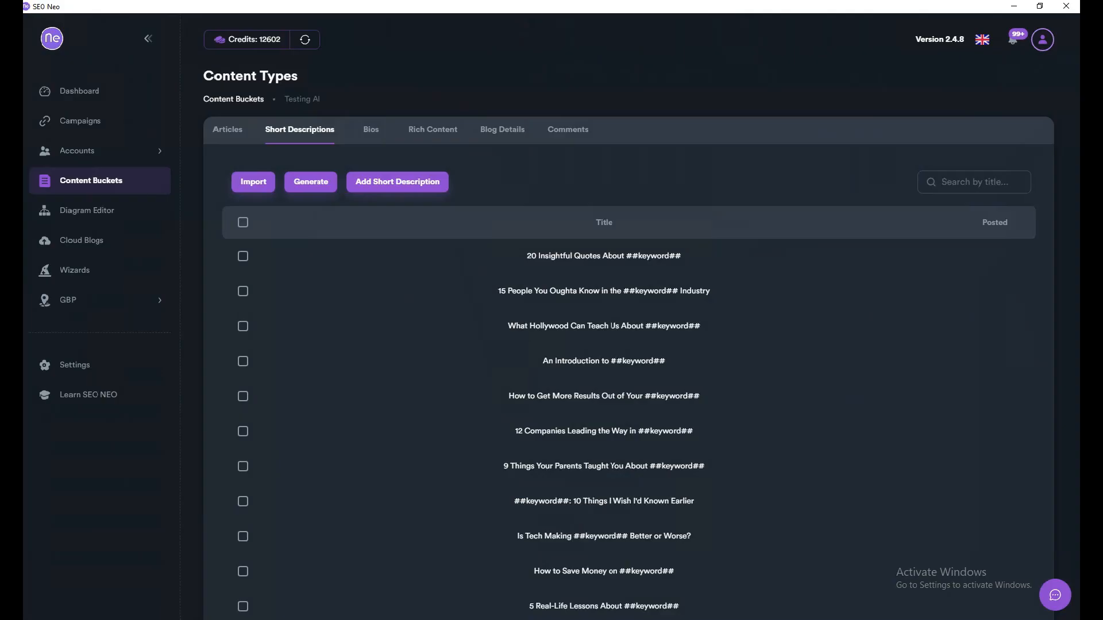
pyautogui.scroll(-6, 816, 433)
pyautogui.scroll(-5, 815, 442)
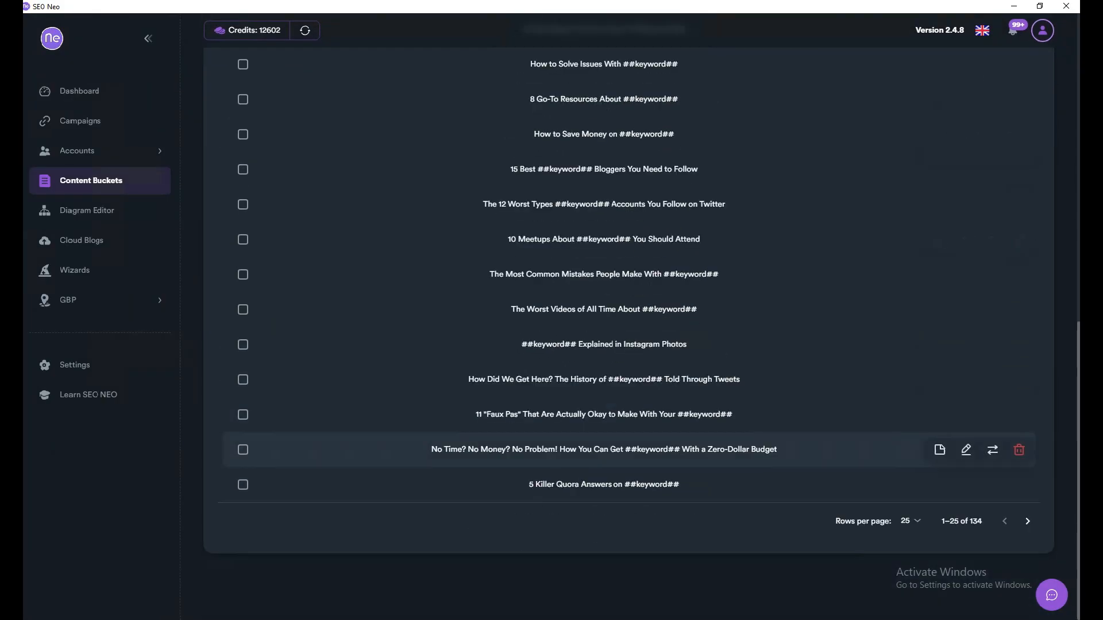
pyautogui.scroll(5, 815, 351)
pyautogui.scroll(6, 815, 351)
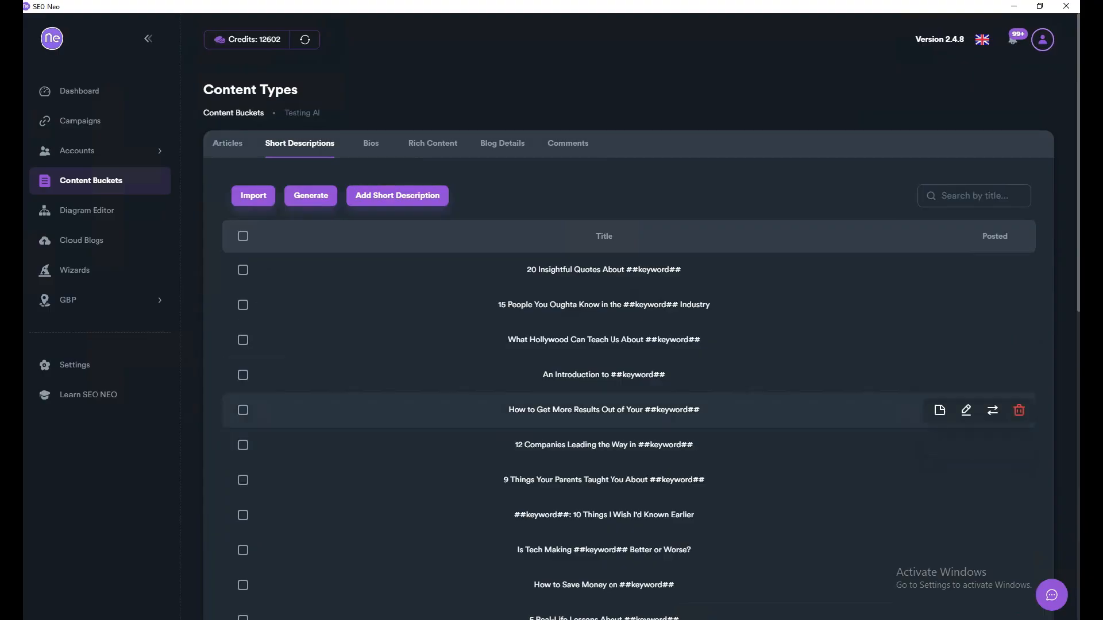
# Delete the default My Bio entry from the bucket's Bios
pyautogui.click(371, 143)
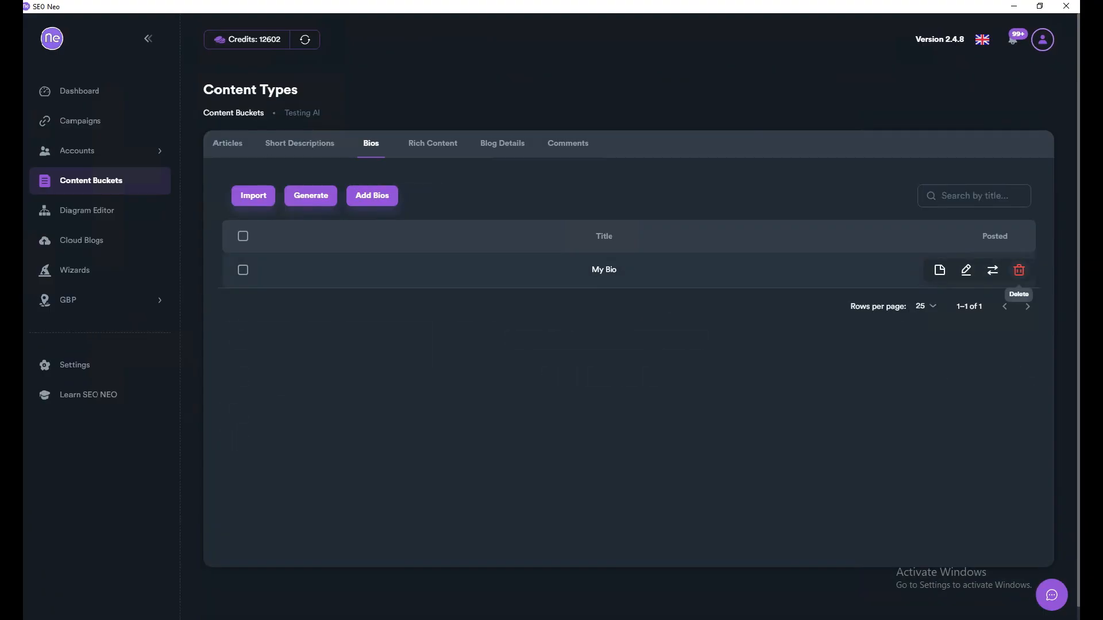
pyautogui.click(1019, 270)
pyautogui.click(600, 353)
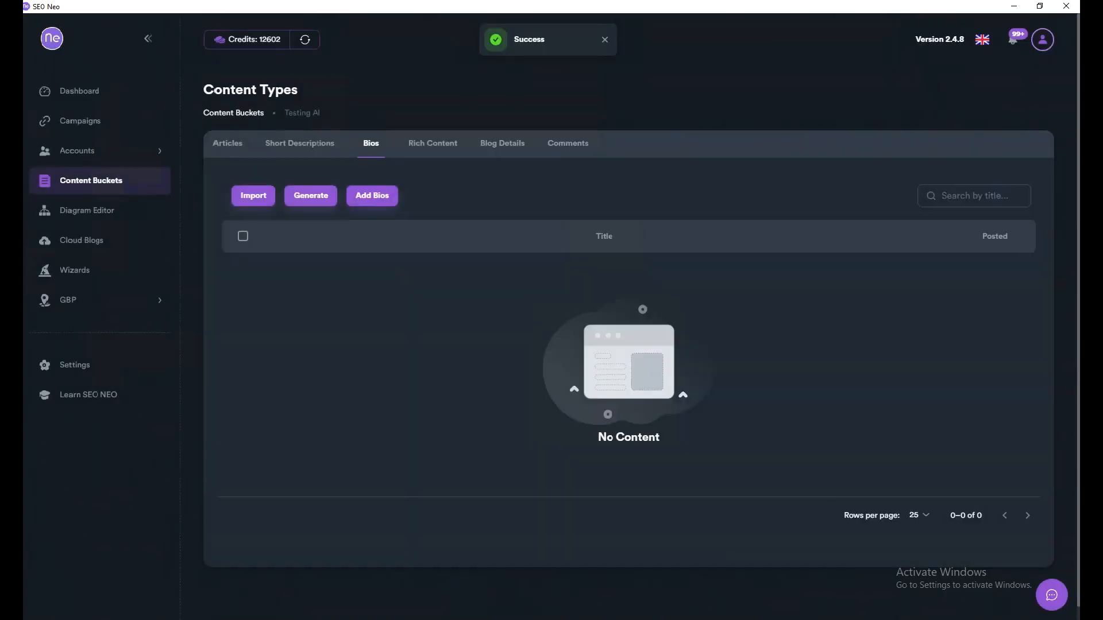
# Import bios from a directory, selecting the AuthorBios folder inside content-bucket, with titles set to Use Template
pyautogui.click(253, 196)
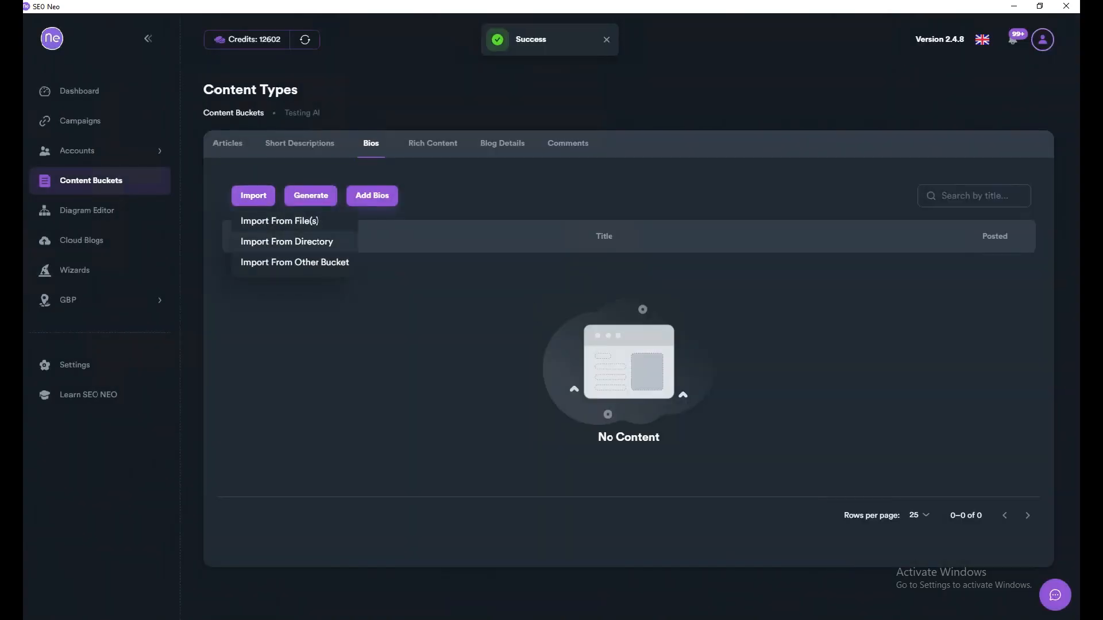
pyautogui.click(293, 241)
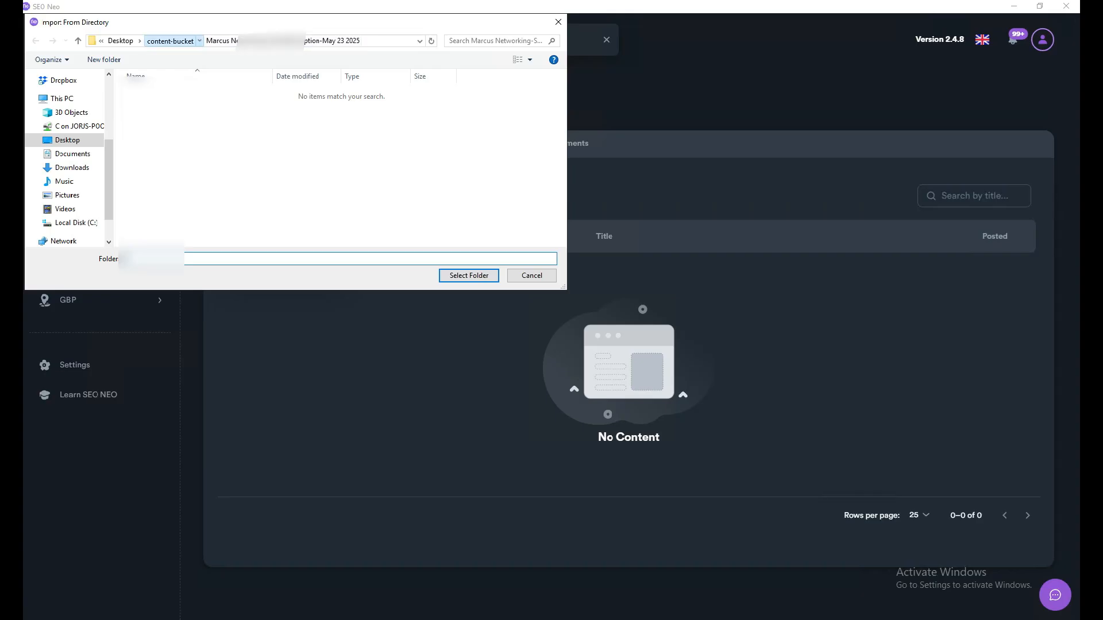
pyautogui.click(169, 40)
pyautogui.click(231, 93)
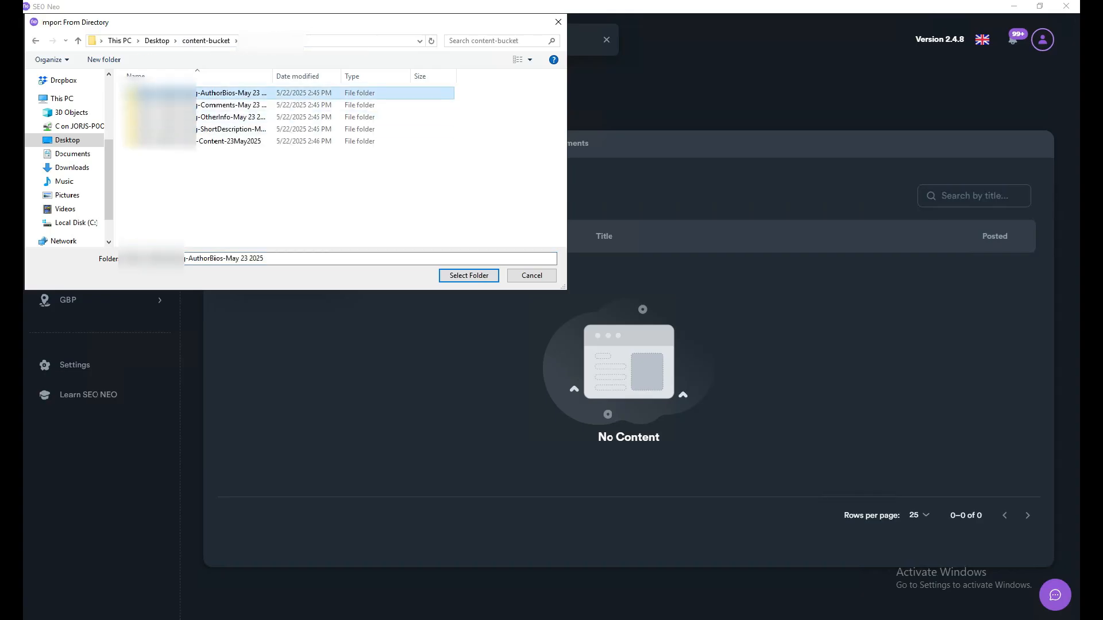
pyautogui.click(469, 275)
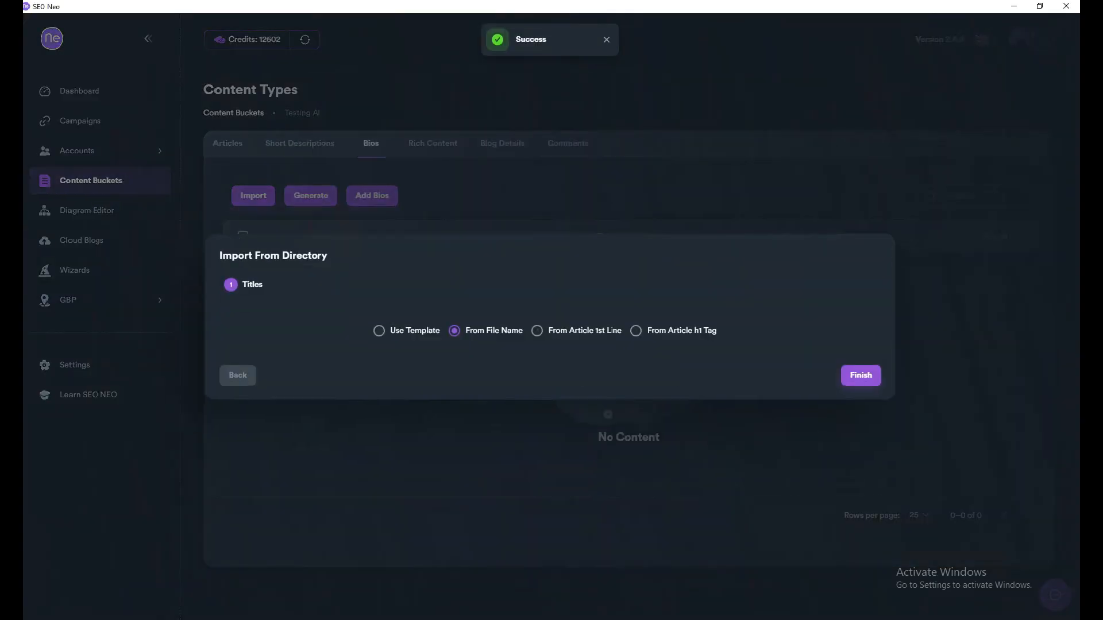
pyautogui.click(379, 331)
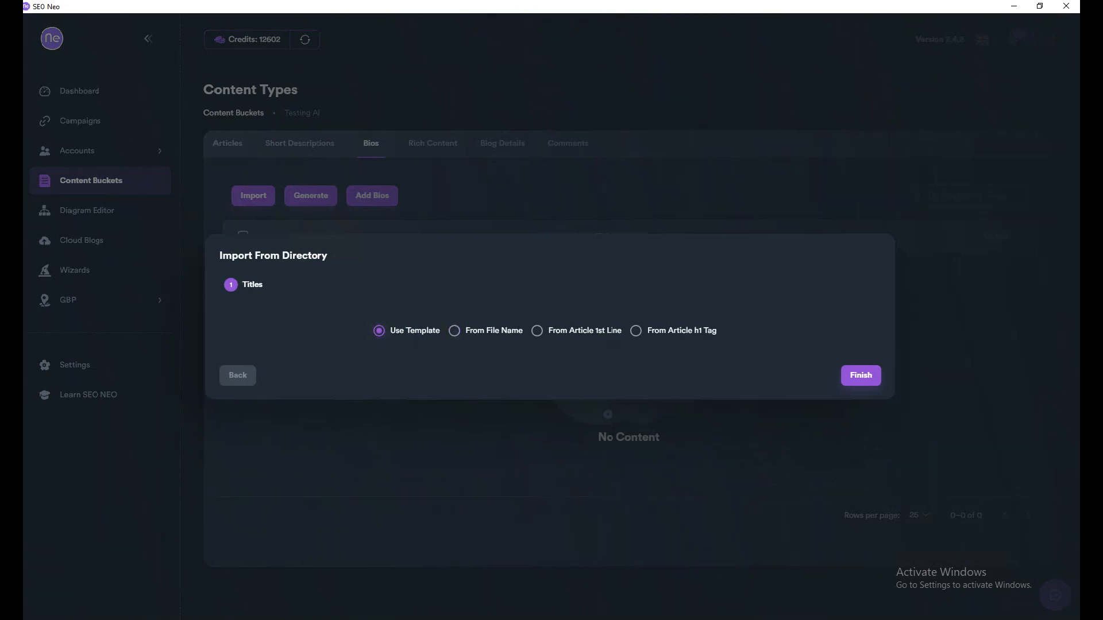
pyautogui.click(860, 376)
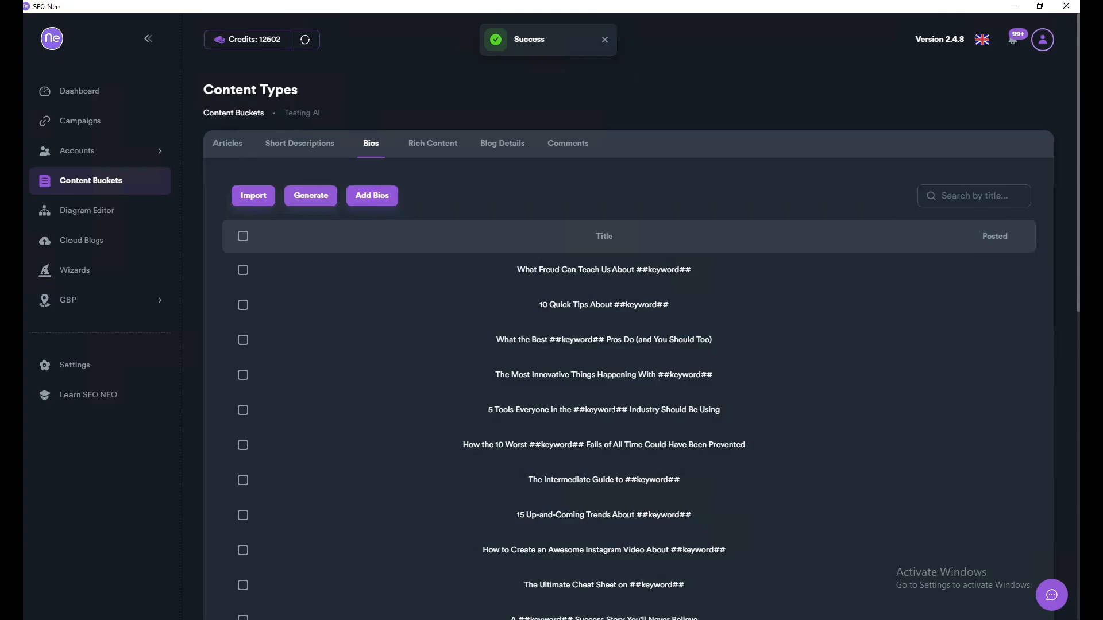
# Scroll through the imported bios list
pyautogui.scroll(-8, 629, 402)
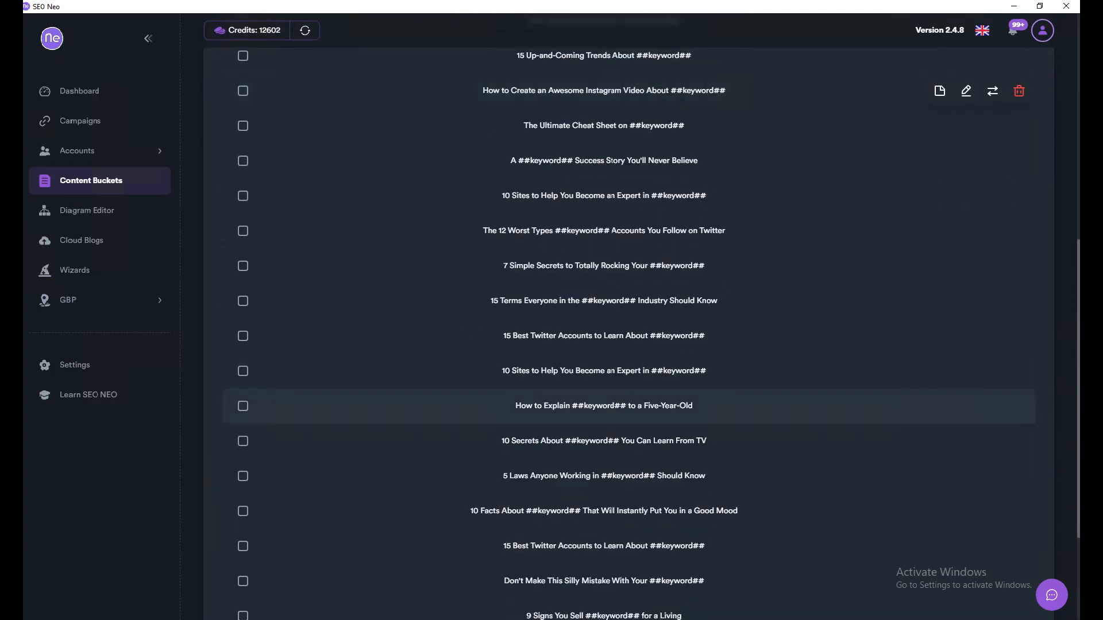
pyautogui.scroll(-3, 629, 402)
pyautogui.scroll(10, 629, 448)
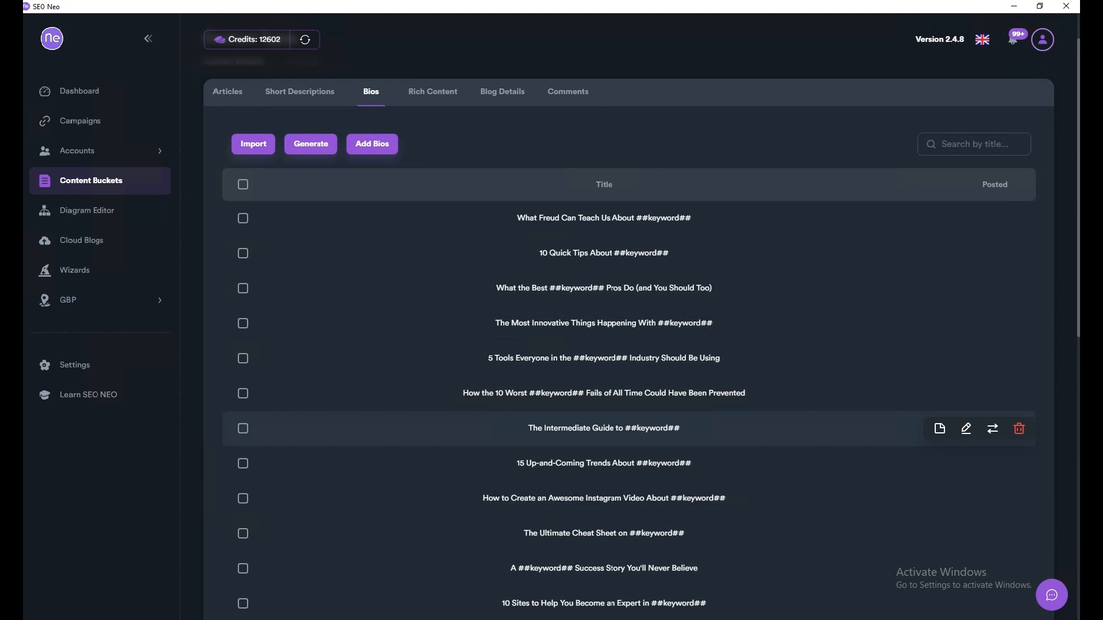
# Open the Rich Content tab and review the Add Rich Content options without adding anything
pyautogui.click(432, 92)
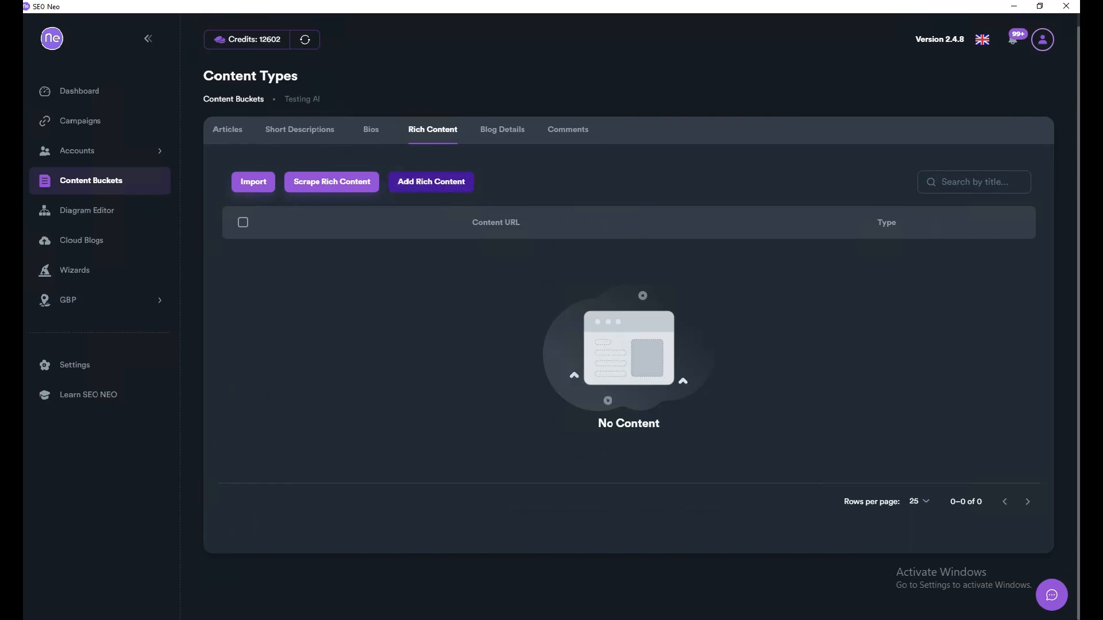
pyautogui.click(431, 181)
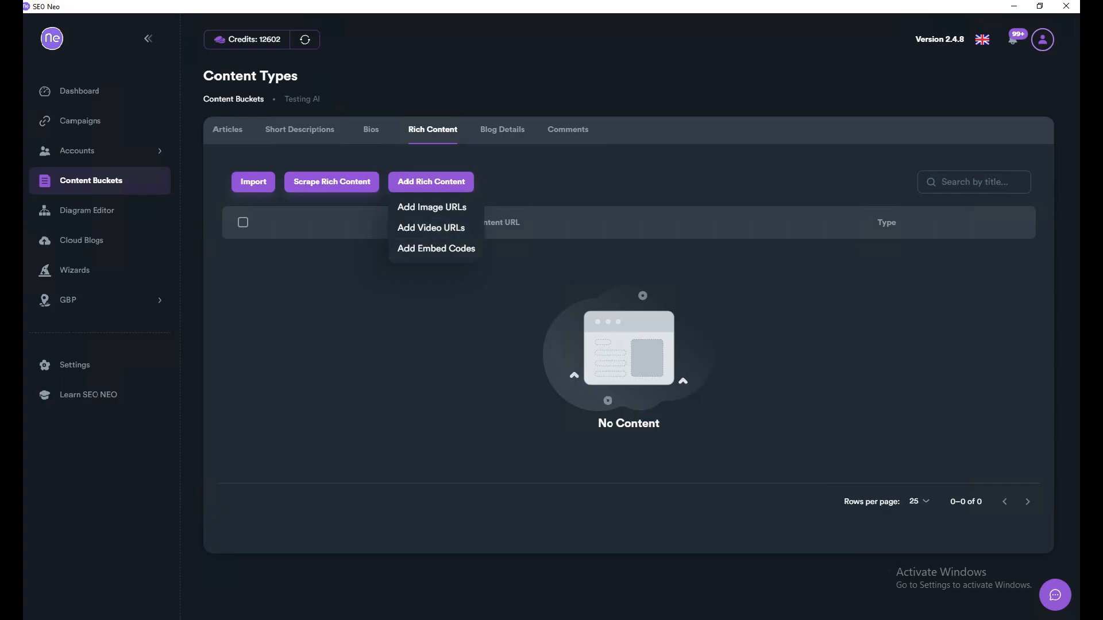
pyautogui.press('Escape')
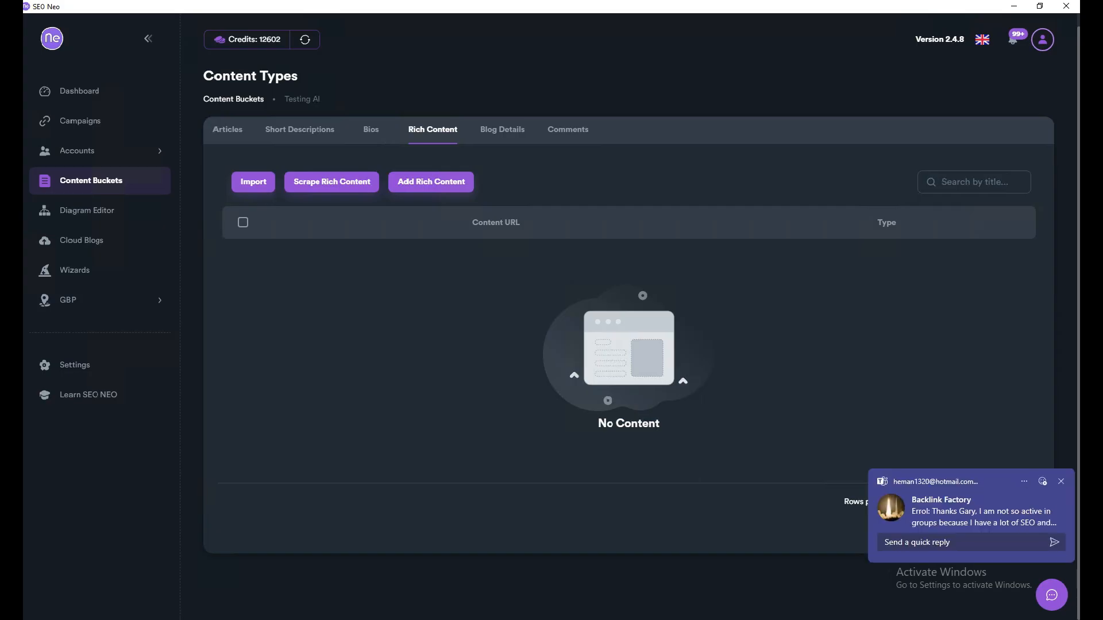
# Delete the default entry from the bucket's Blog Details
pyautogui.click(502, 130)
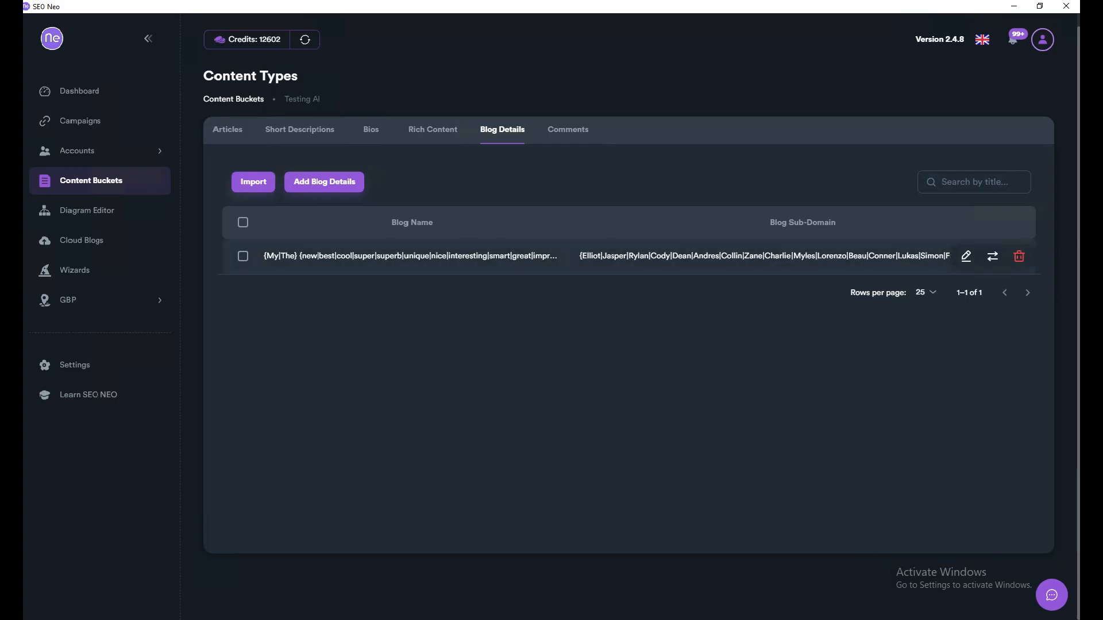
pyautogui.click(1019, 256)
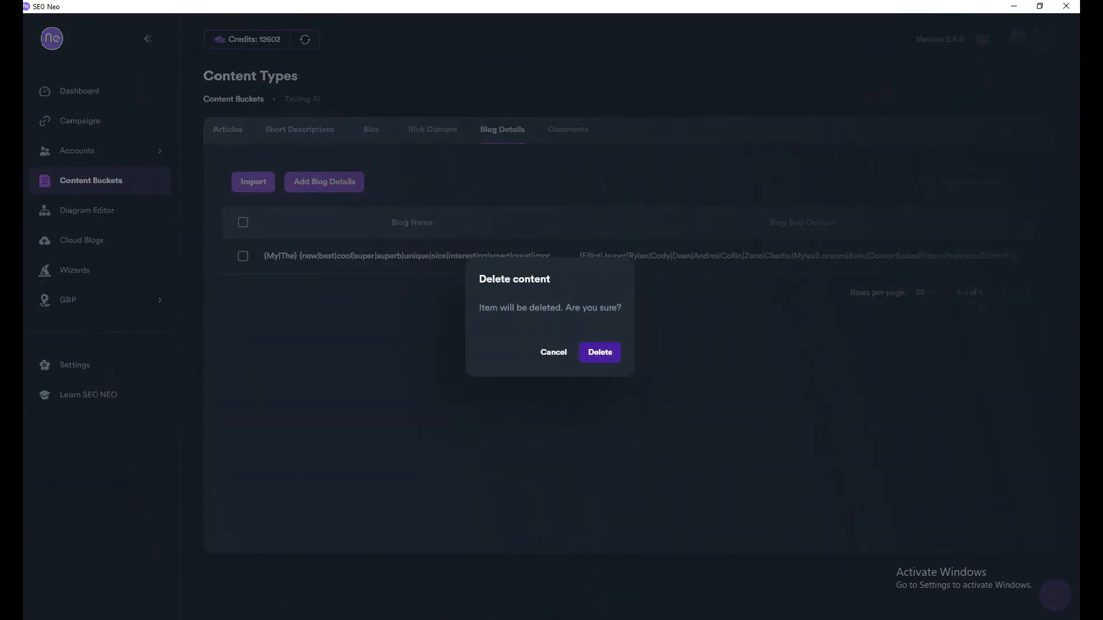
pyautogui.click(600, 391)
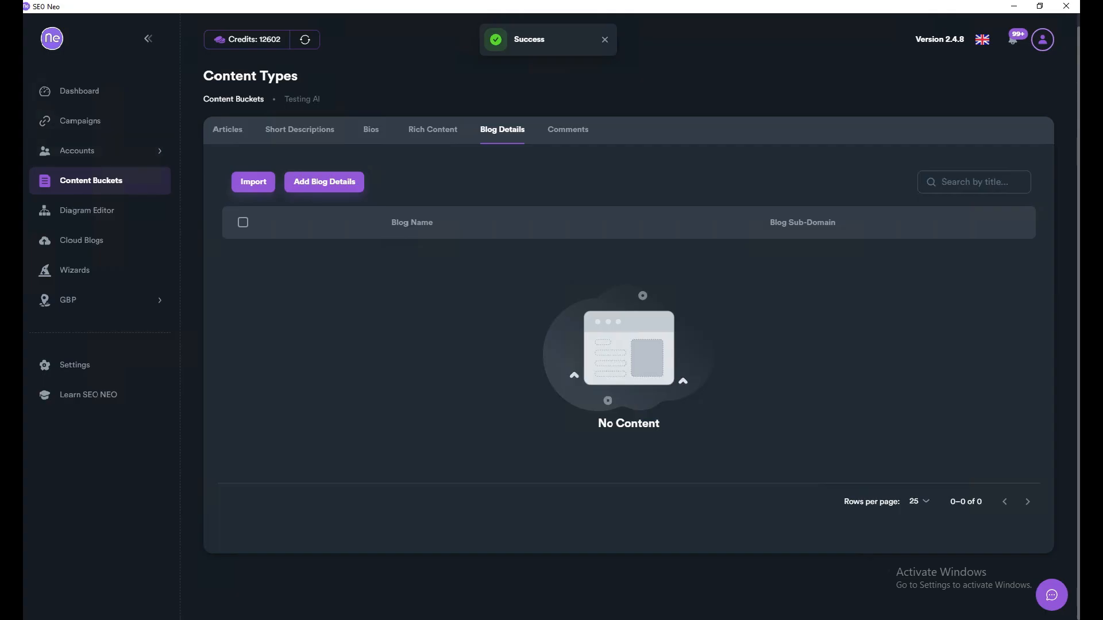
# Copy the Blog Name spintax from the OtherInfo text file in content-bucket into a new Blog Details entry's Blog Name
pyautogui.moveTo(12, 81)
pyautogui.click(83, 86)
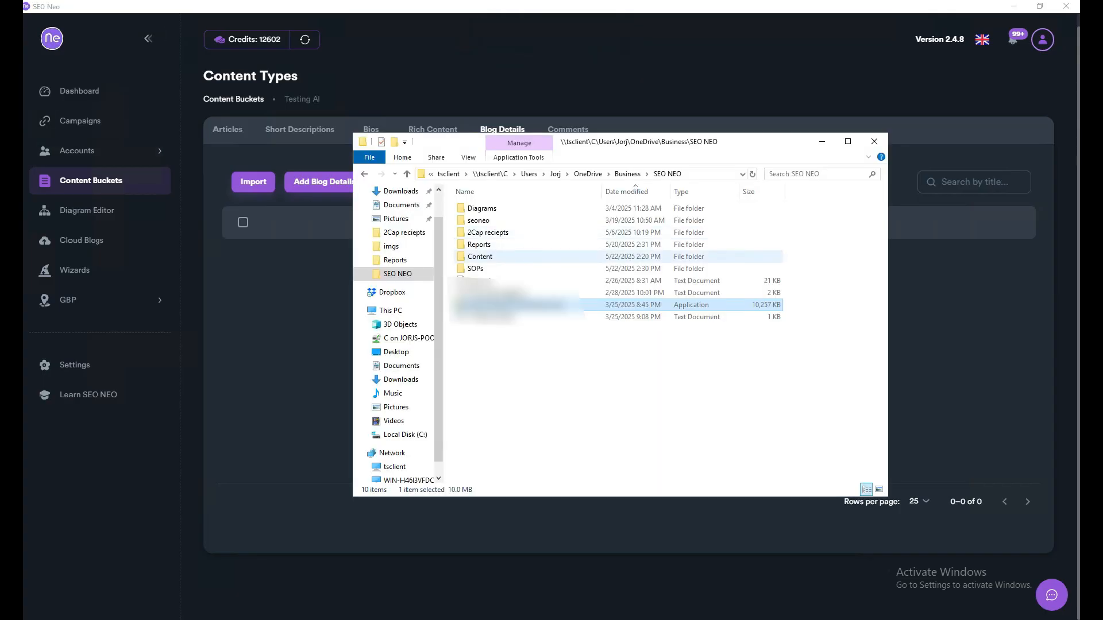
pyautogui.click(480, 257)
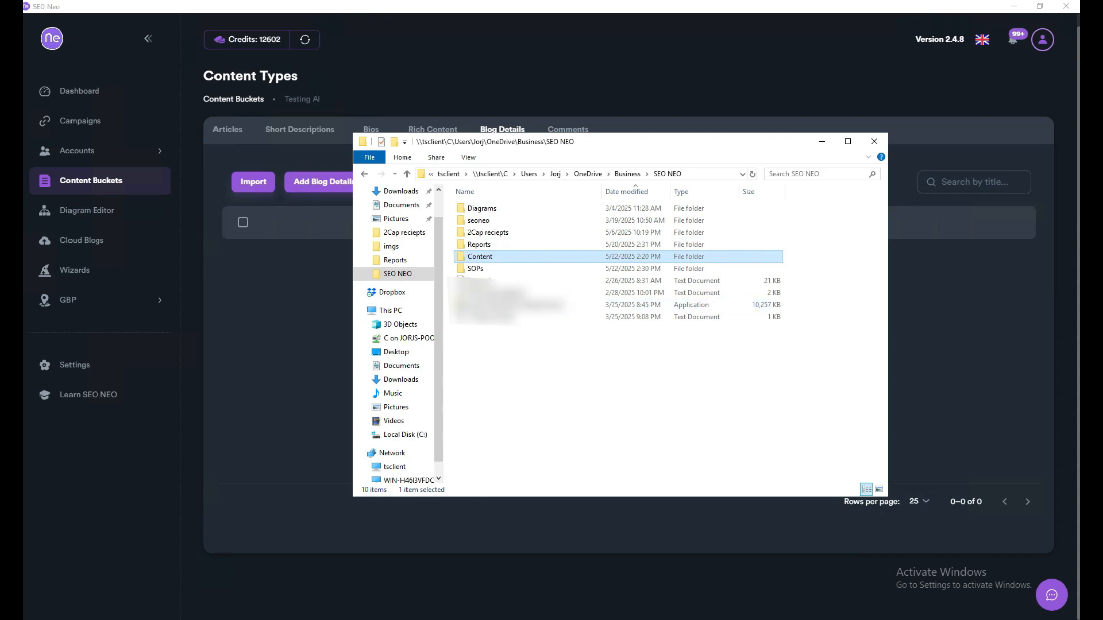
pyautogui.press('Return')
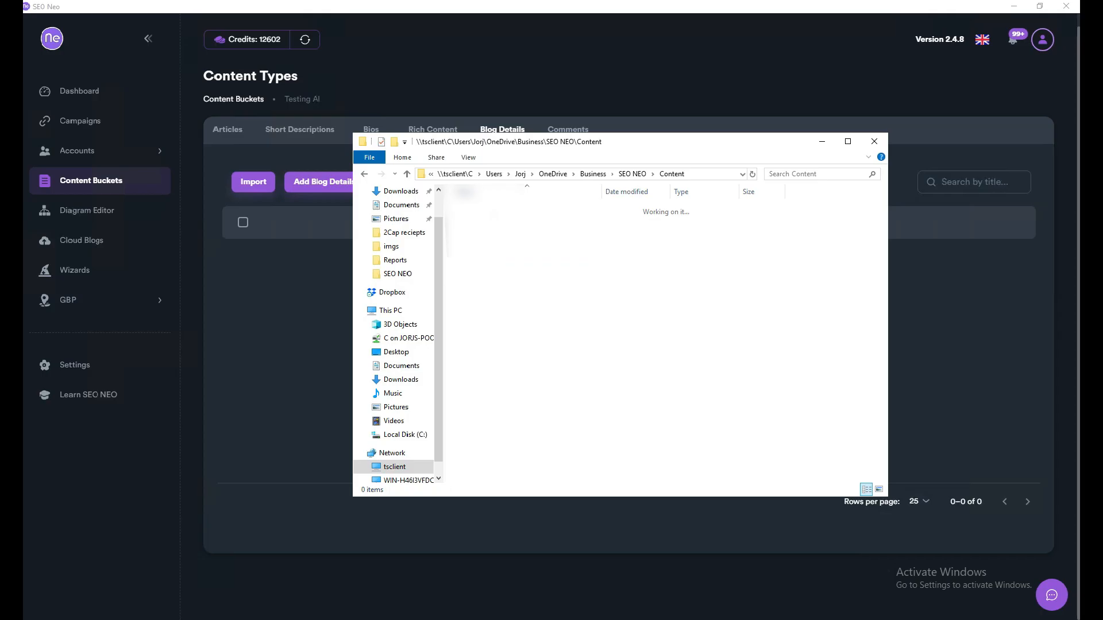
pyautogui.click(495, 208)
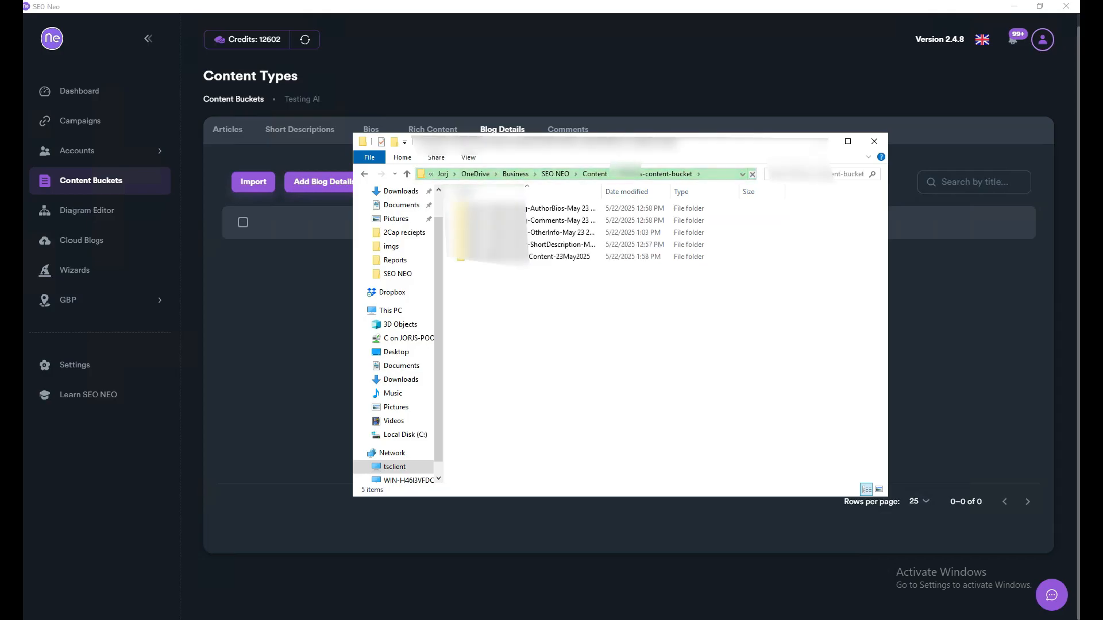
pyautogui.click(560, 233)
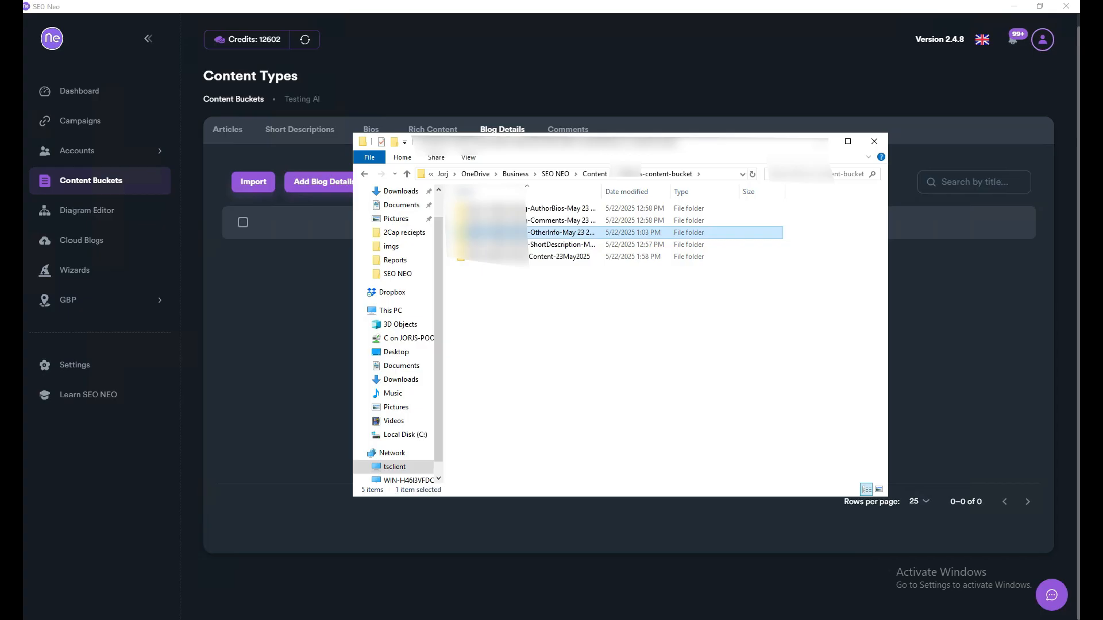
pyautogui.doubleClick(560, 233)
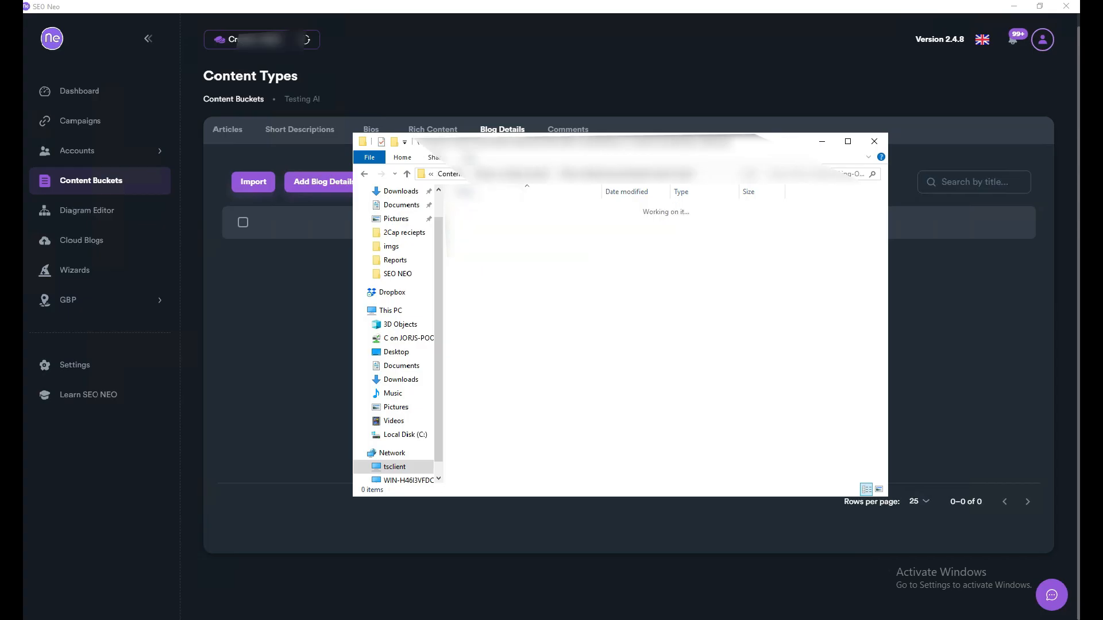
pyautogui.doubleClick(560, 221)
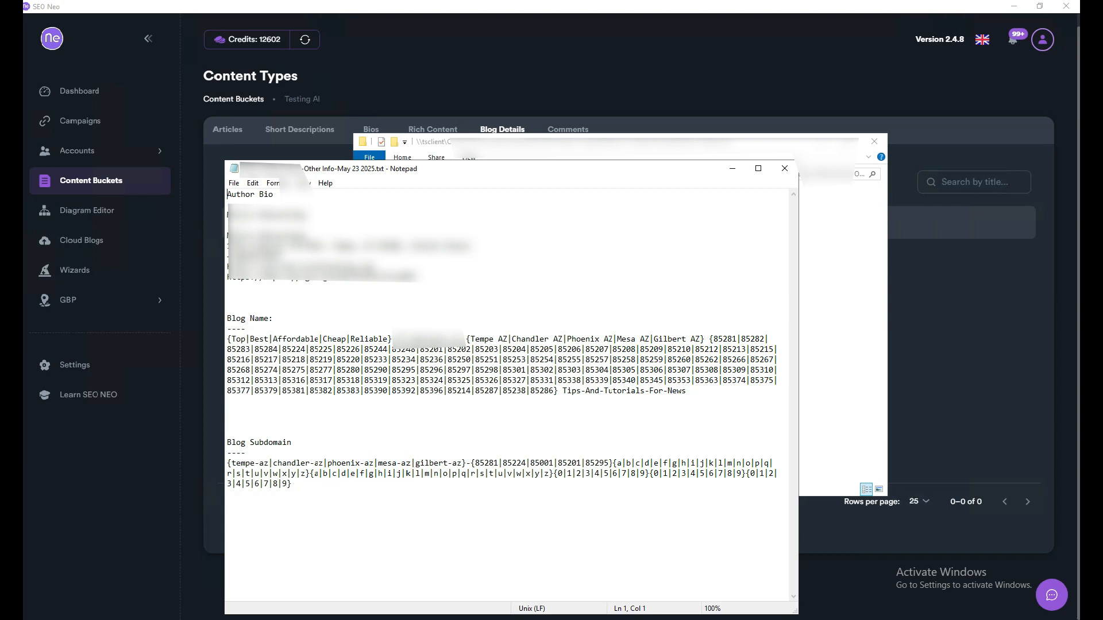
pyautogui.moveTo(227, 339); pyautogui.dragTo(685, 390)
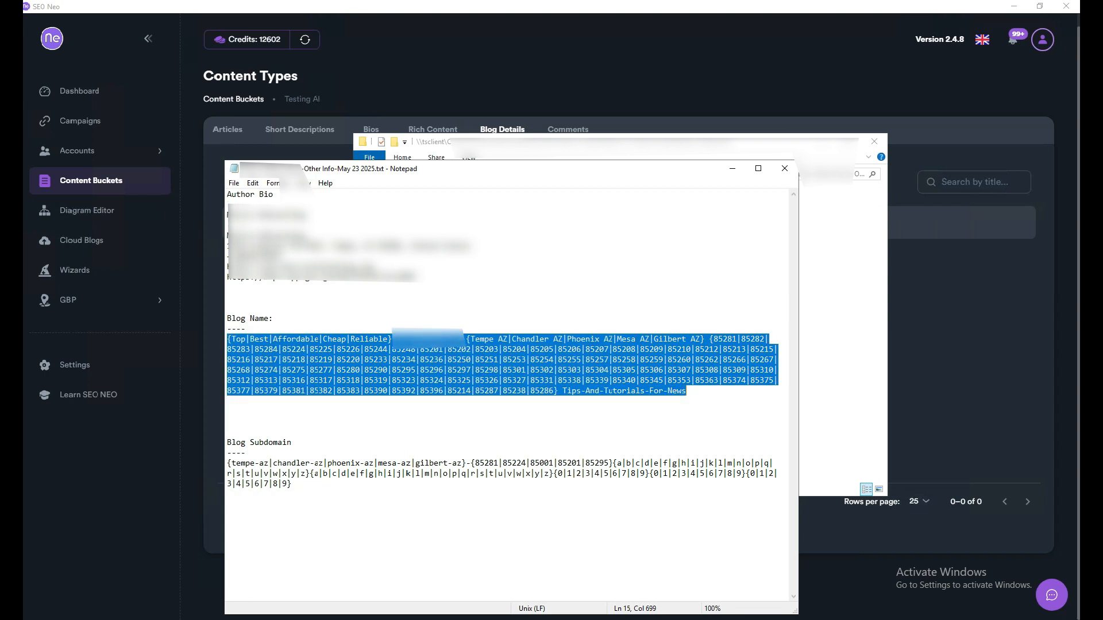
pyautogui.hotkey('alt', 'Tab')
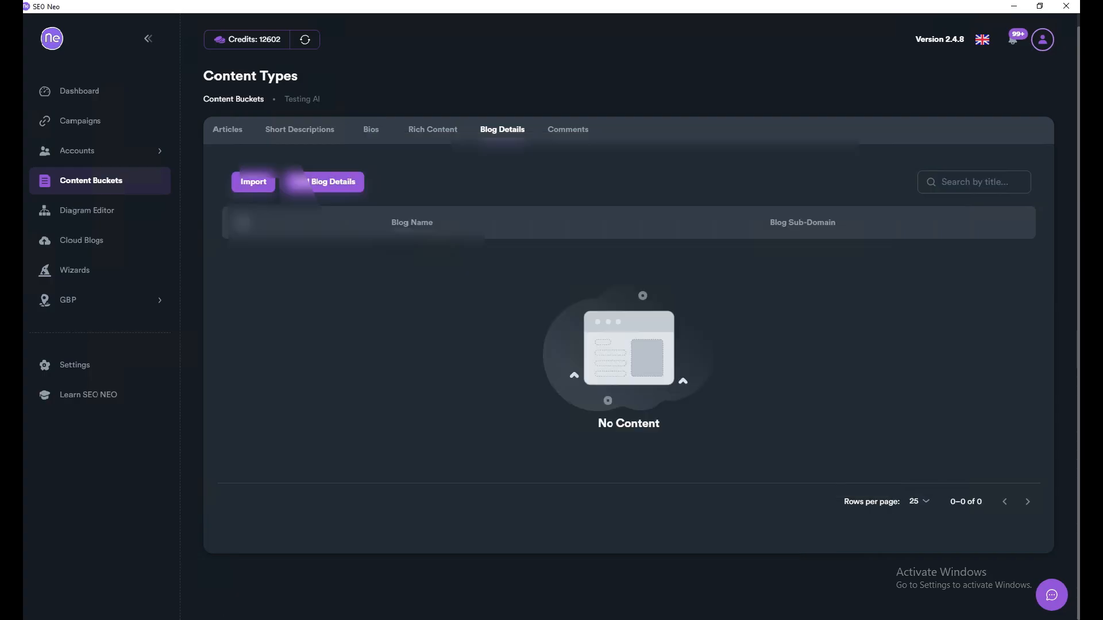
pyautogui.click(325, 182)
pyautogui.click(549, 274)
pyautogui.hotkey('ctrl', 'v')
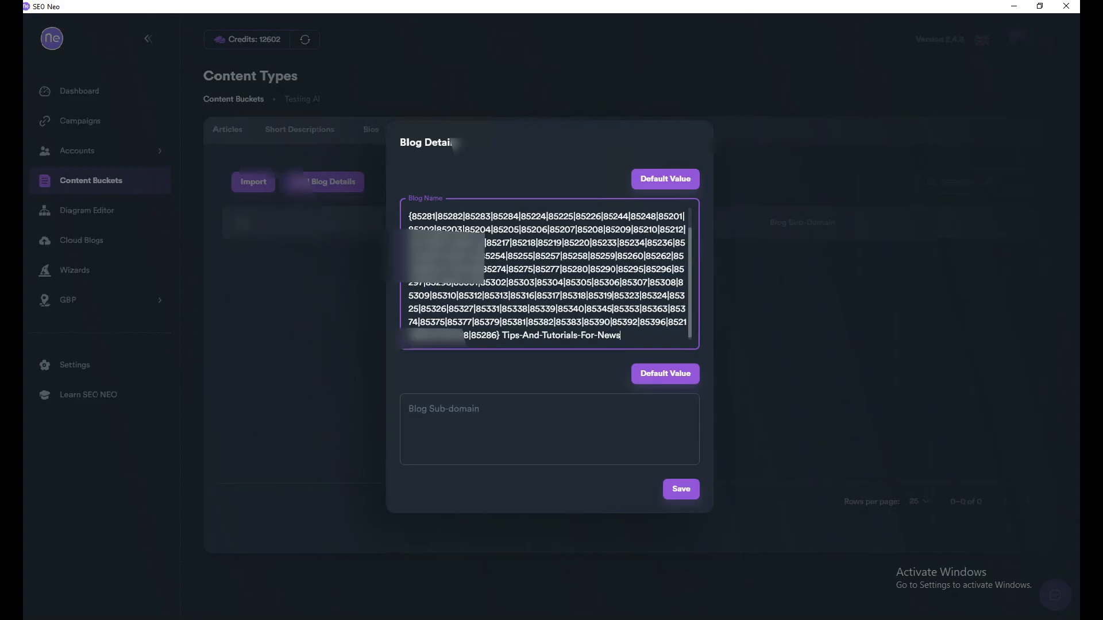
# Copy the Blog Subdomain spintax from the text file into the Blog Sub-domain field and save the blog details
pyautogui.hotkey('alt', 'Tab')
pyautogui.moveTo(293, 484); pyautogui.dragTo(227, 463)
pyautogui.hotkey('ctrl', 'c')
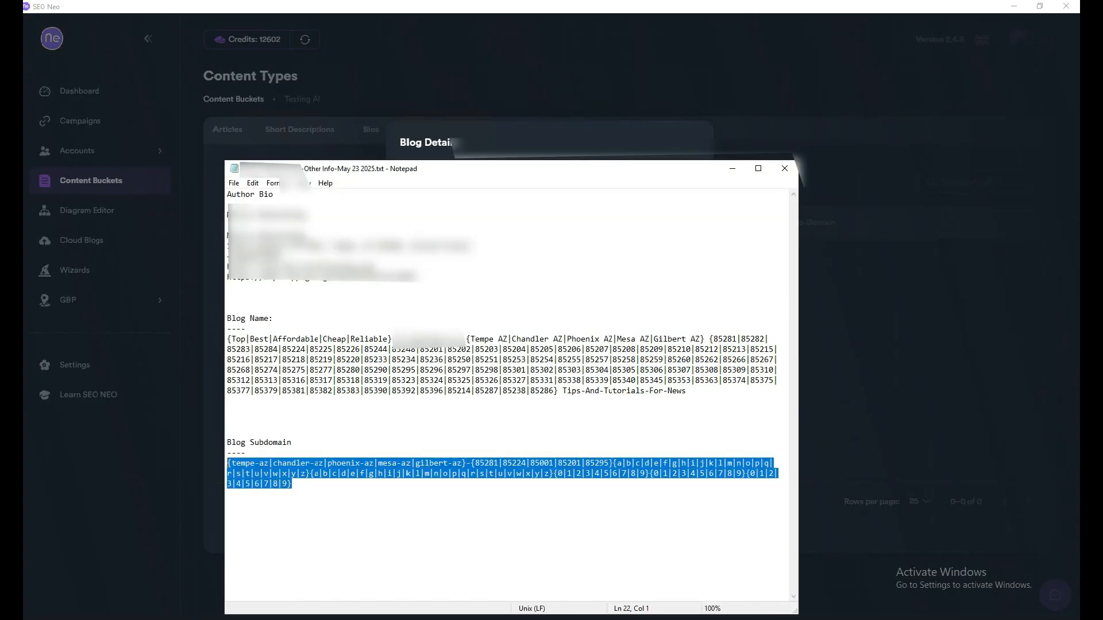
pyautogui.hotkey('alt', 'Tab')
pyautogui.click(550, 428)
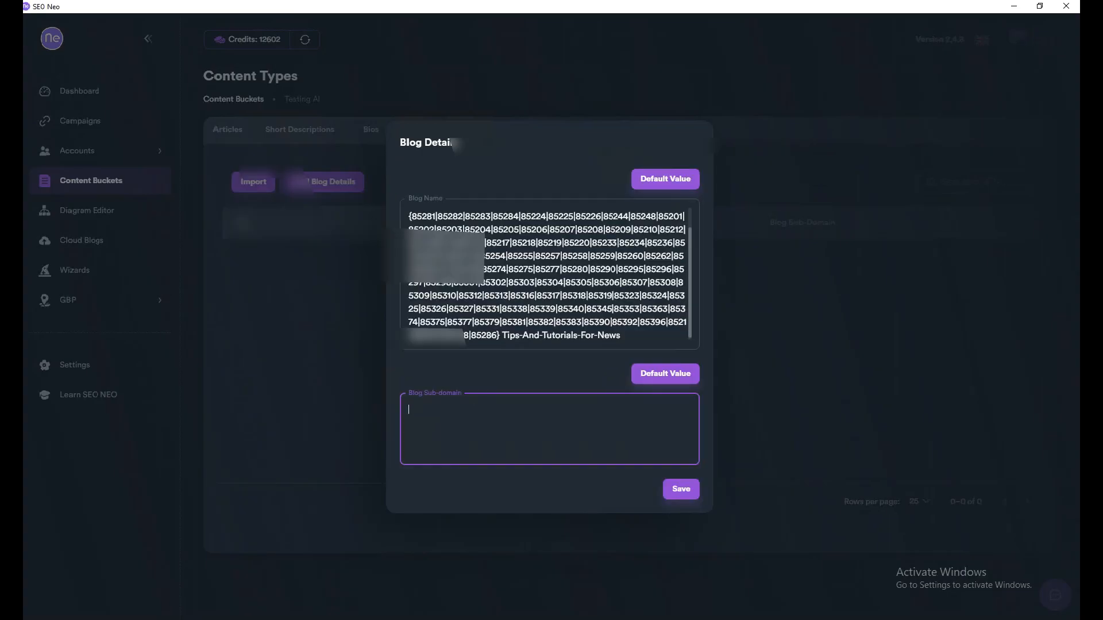
pyautogui.hotkey('ctrl', 'v')
pyautogui.click(676, 495)
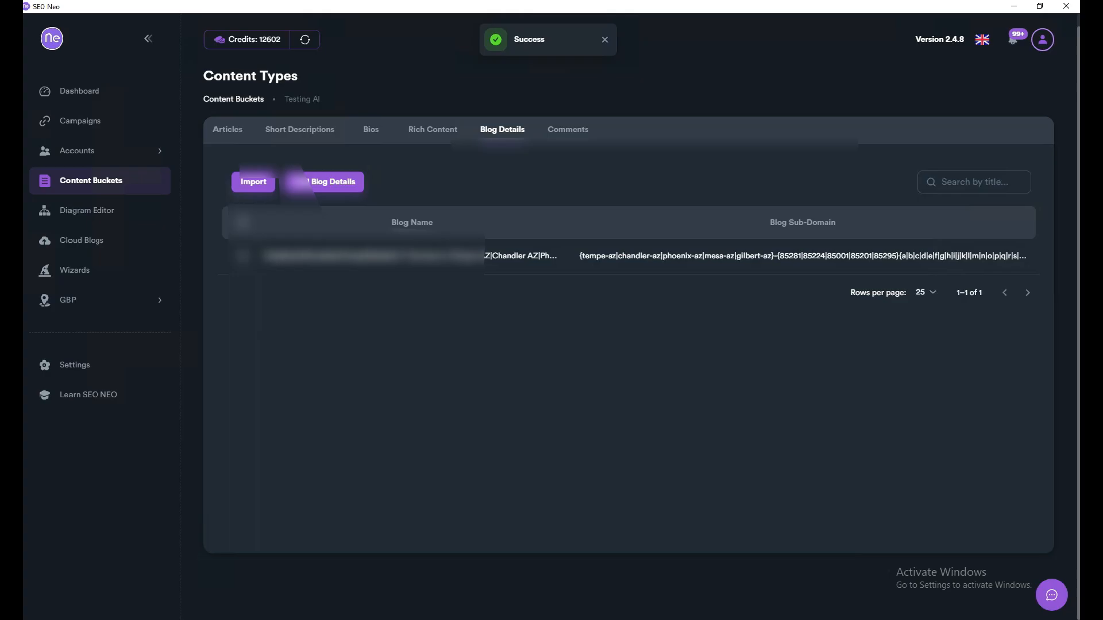
# Import comments from a directory, selecting the Comments folder inside content-bucket
pyautogui.click(568, 130)
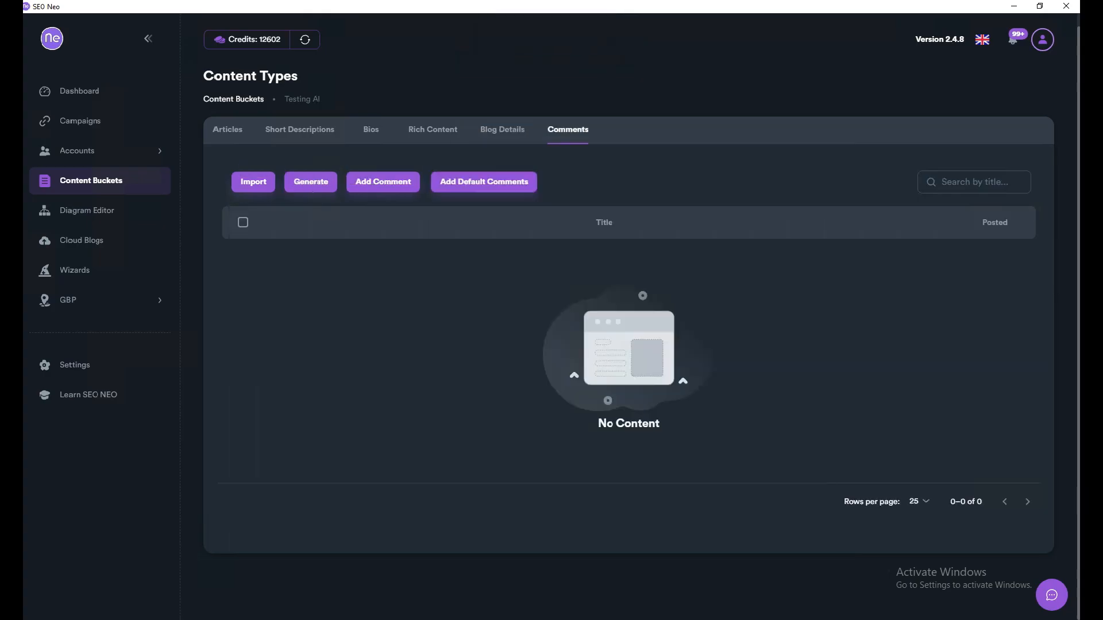
pyautogui.click(254, 181)
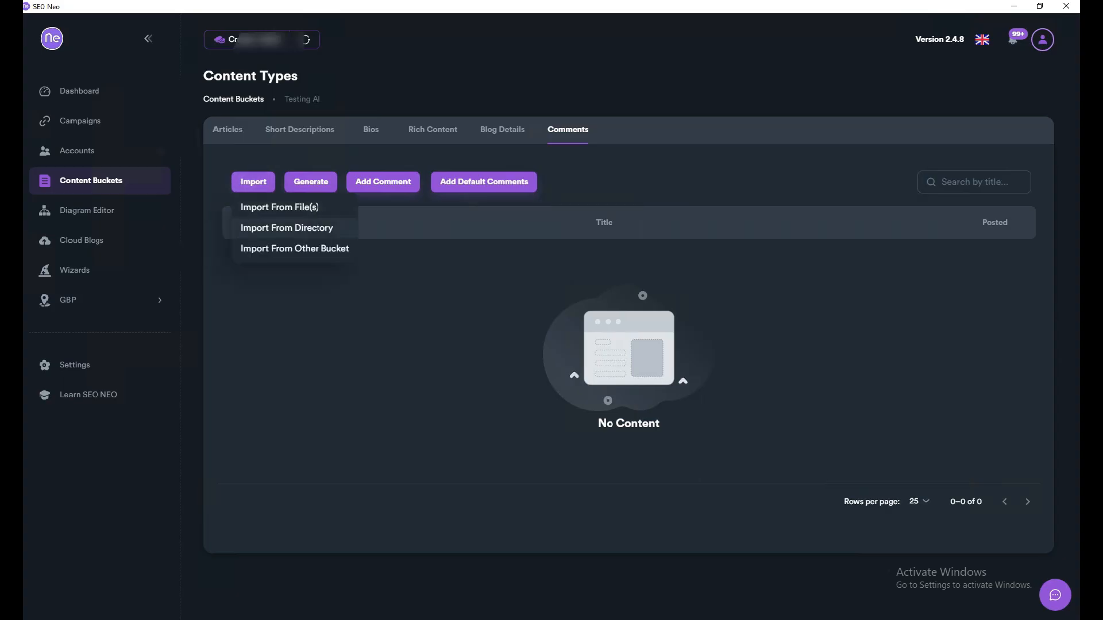
pyautogui.click(282, 225)
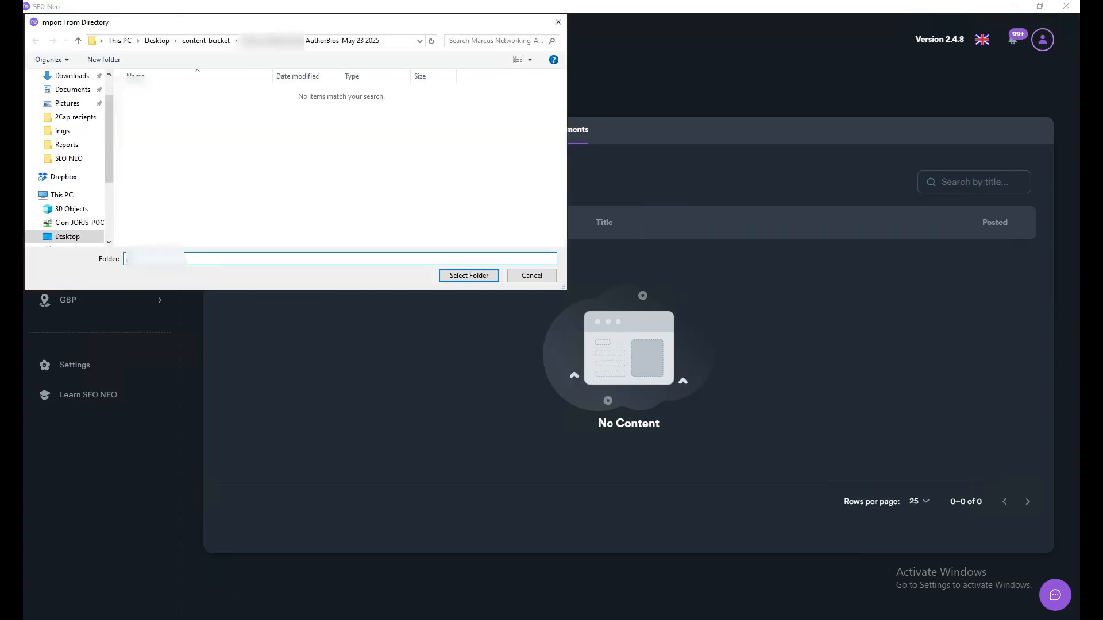
pyautogui.click(205, 40)
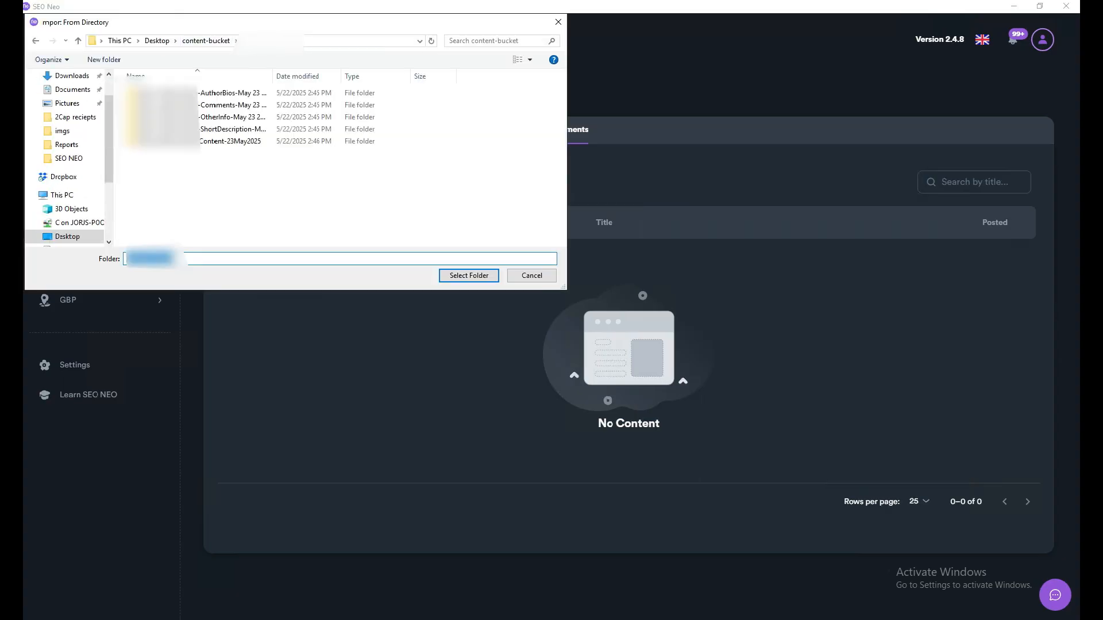
pyautogui.click(233, 105)
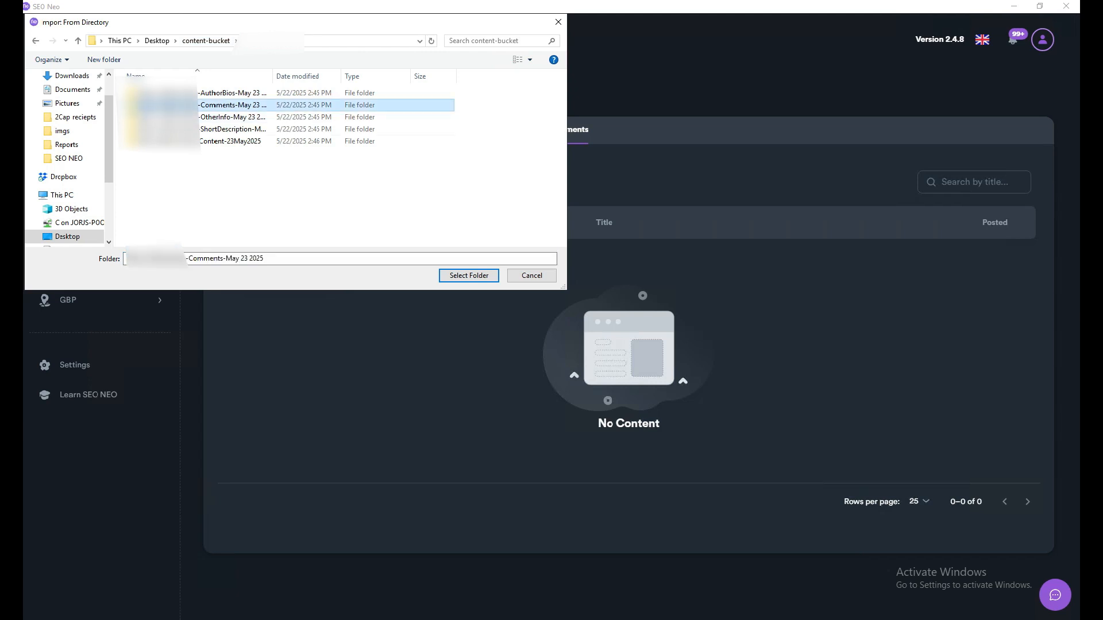
pyautogui.click(469, 275)
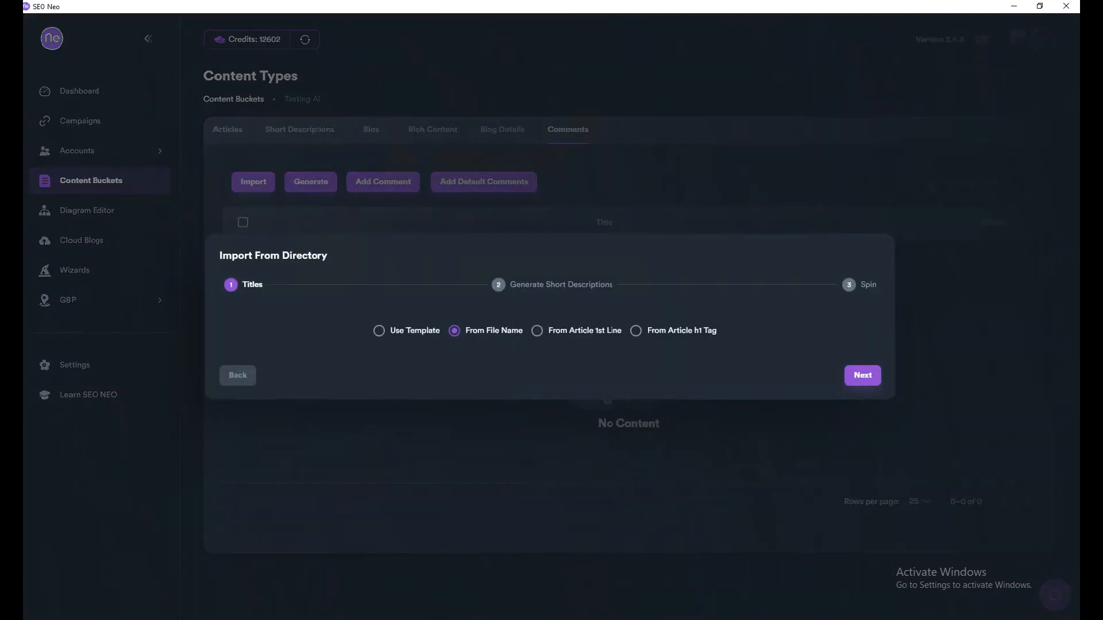
# Set comment titles to Use Template, keep No short descriptions and Don't Spin, finish the import, and browse the list
pyautogui.click(379, 330)
pyautogui.click(862, 375)
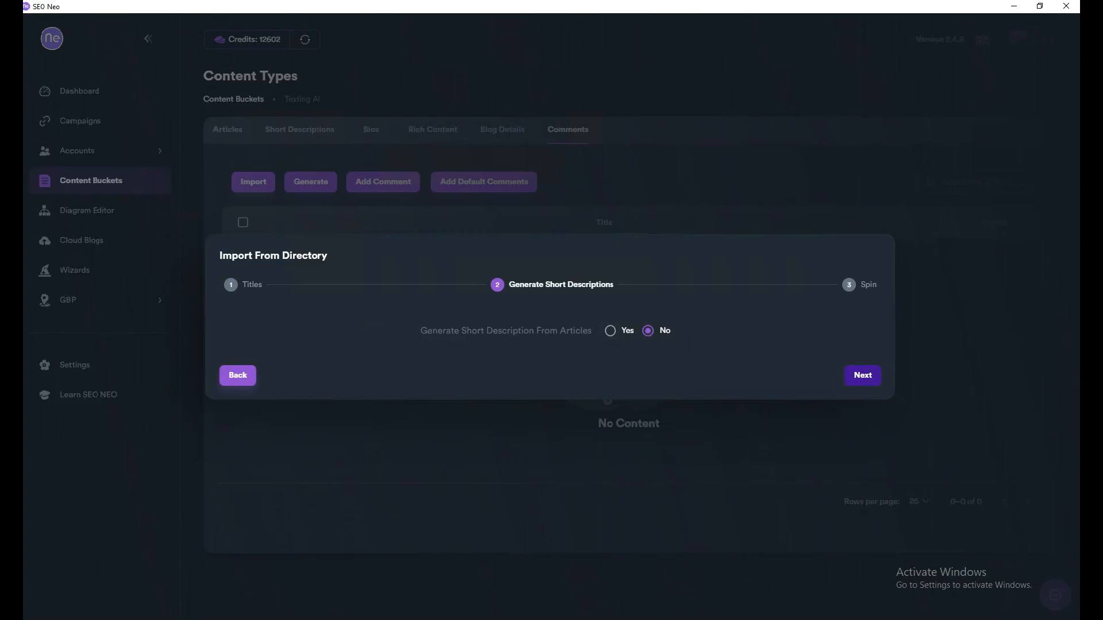
pyautogui.click(863, 375)
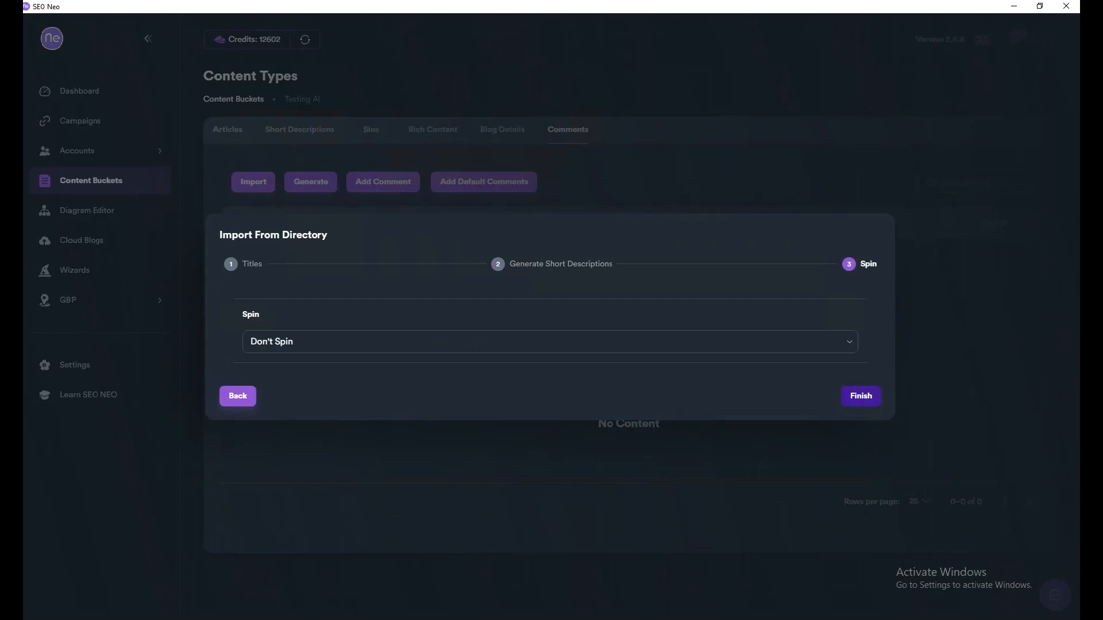
pyautogui.click(861, 396)
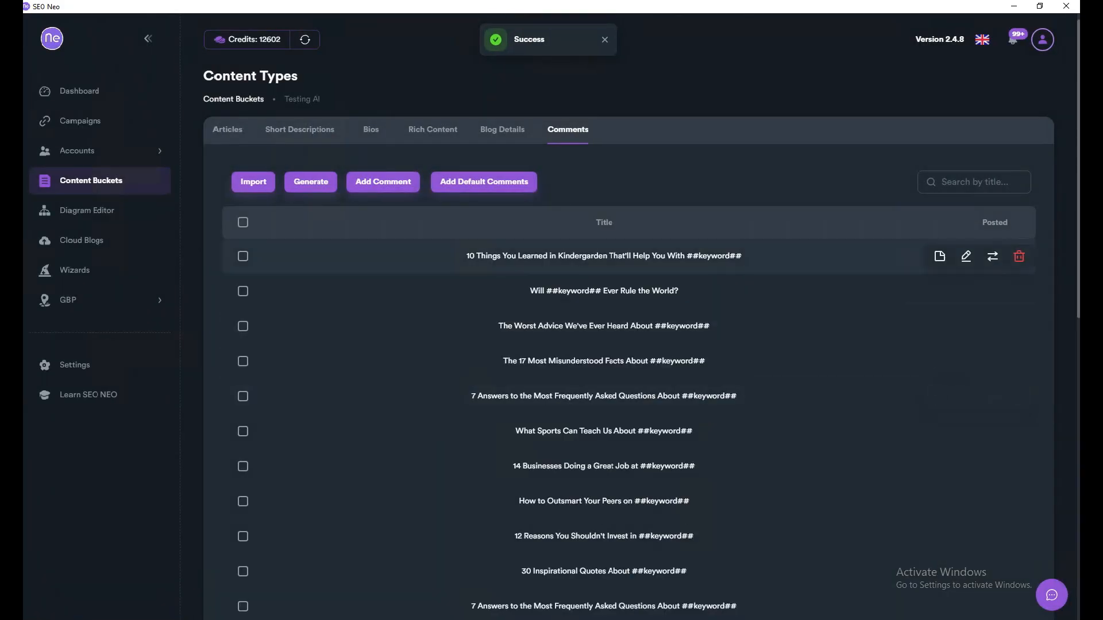
pyautogui.scroll(-10, 862, 345)
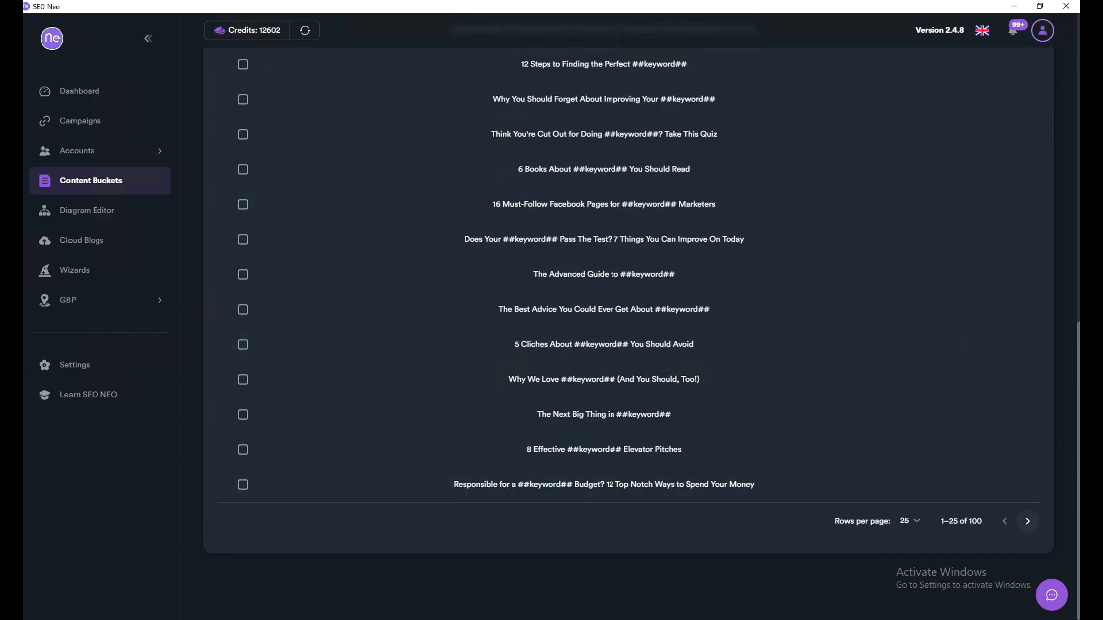
pyautogui.scroll(10, 861, 468)
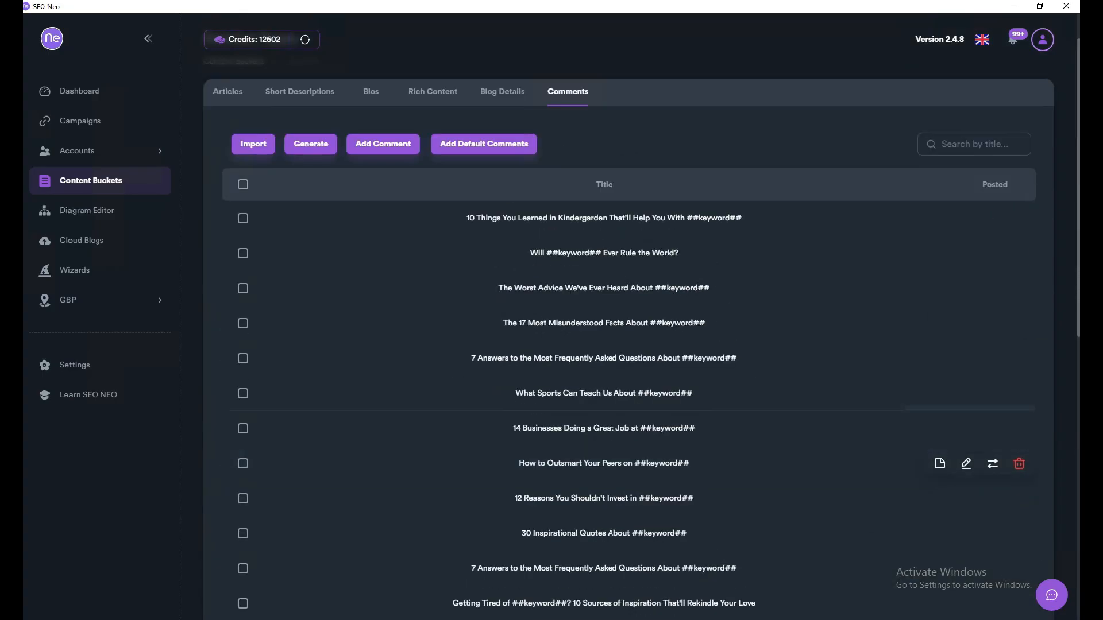